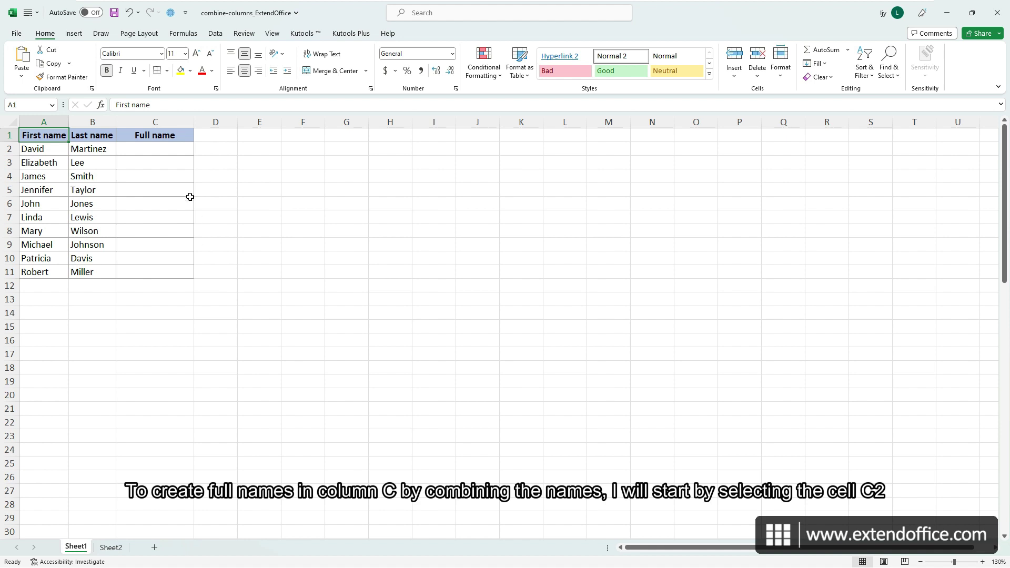
- Enter =A2&" "&B2 in C2 and fill the formula down the Full name column to row 11
click(169, 152)
text(=)
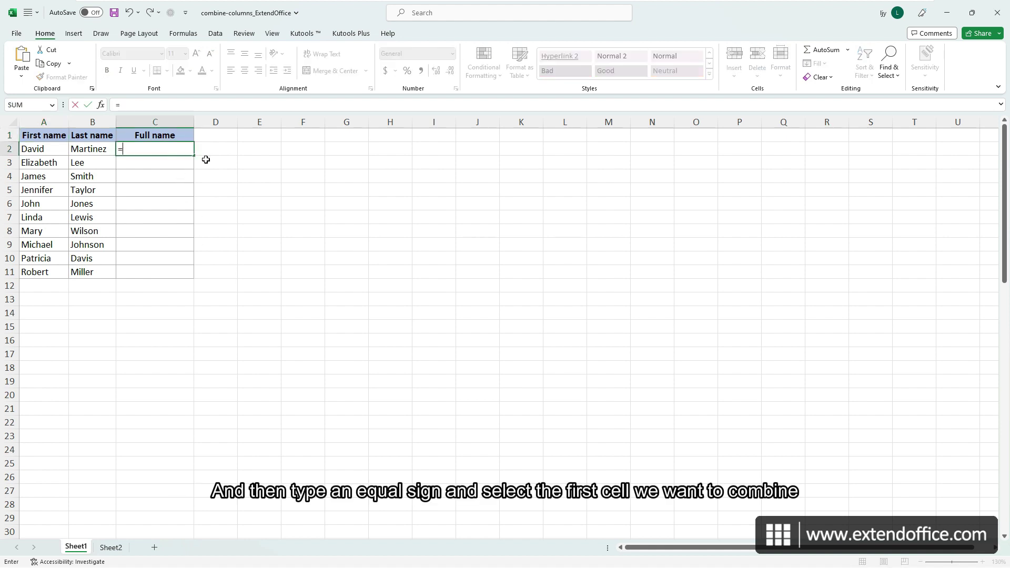
click(39, 149)
text(&)
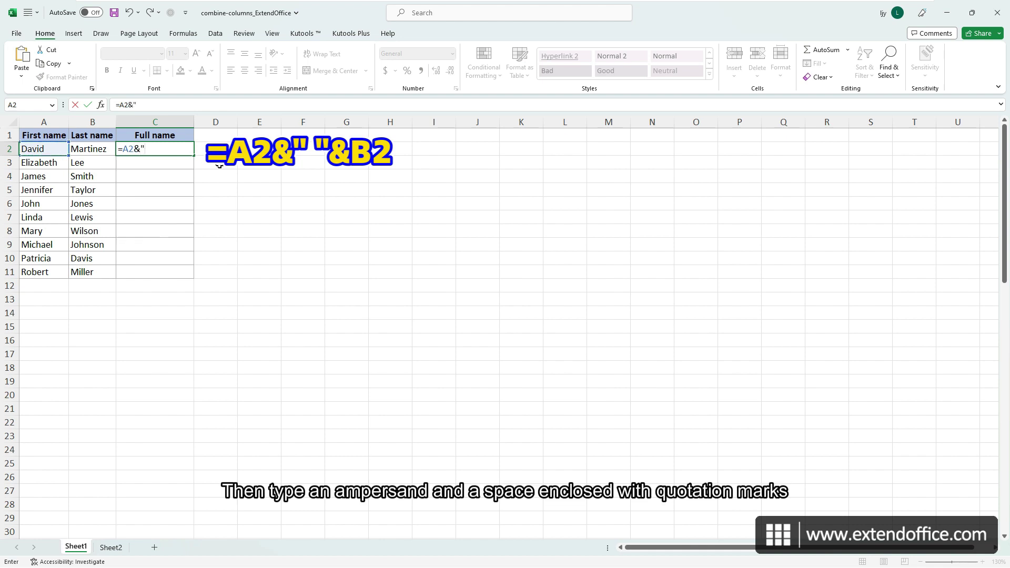
text(" "&)
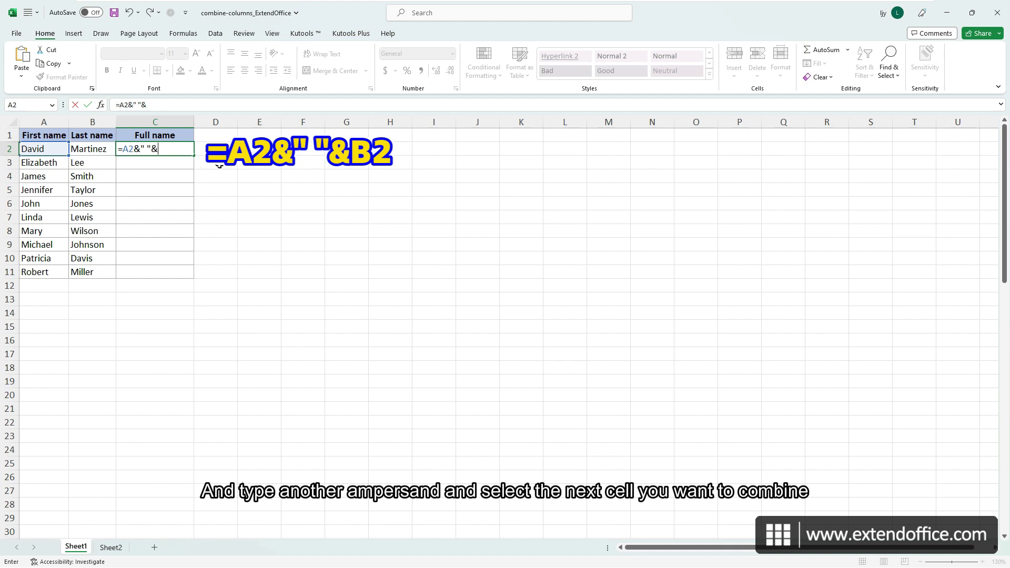
click(82, 149)
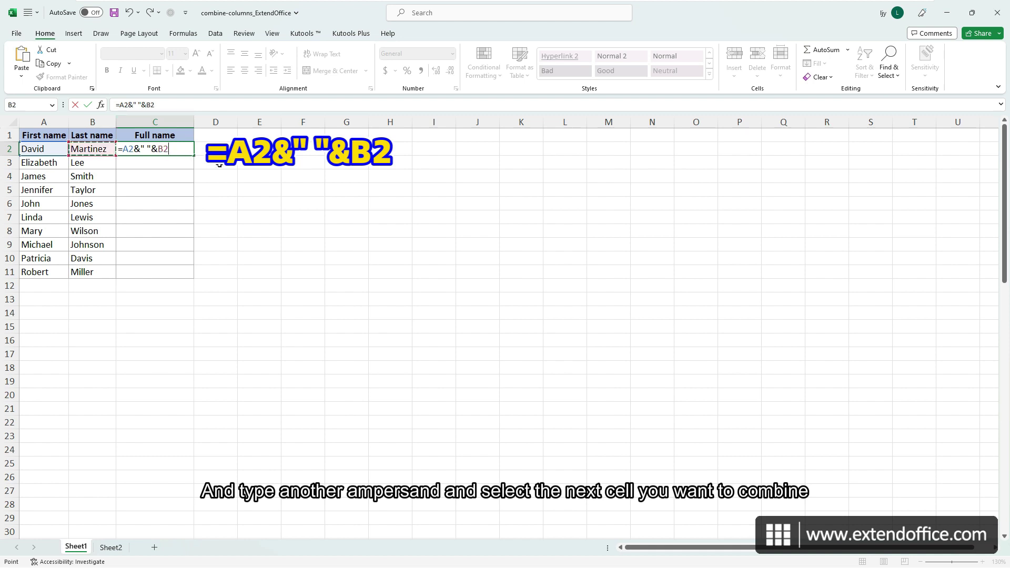
key(Return)
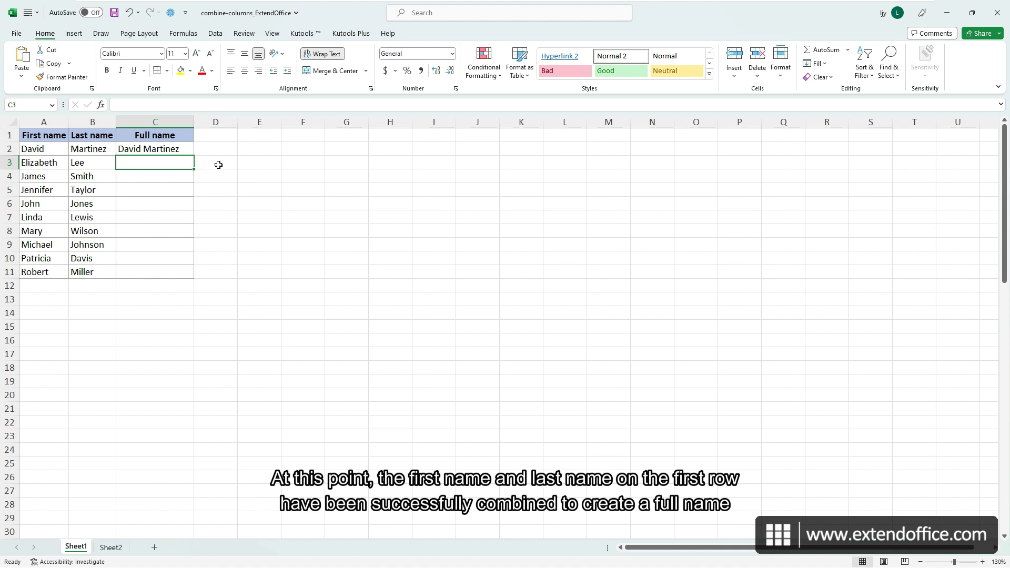
click(190, 150)
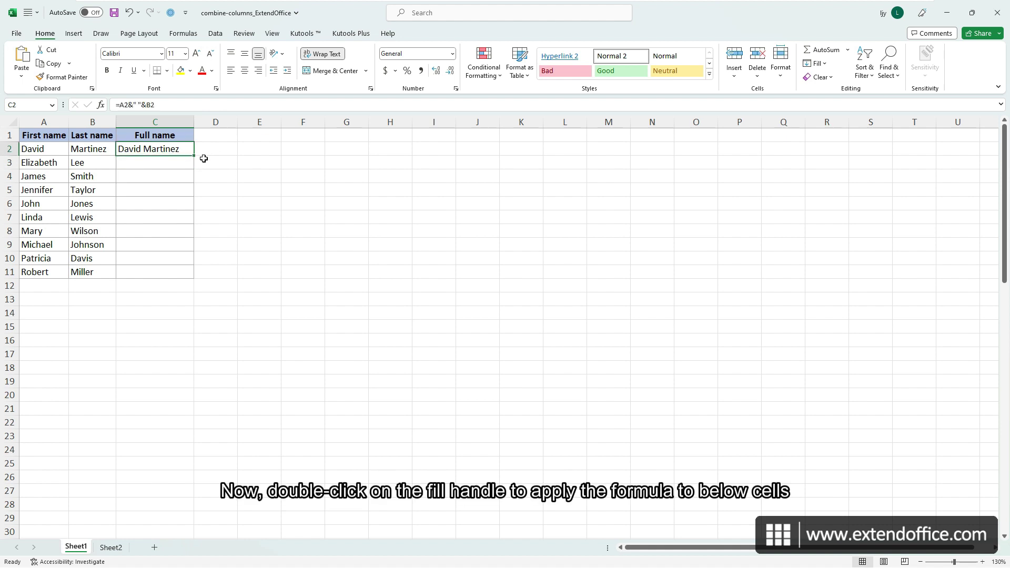
double_click(194, 156)
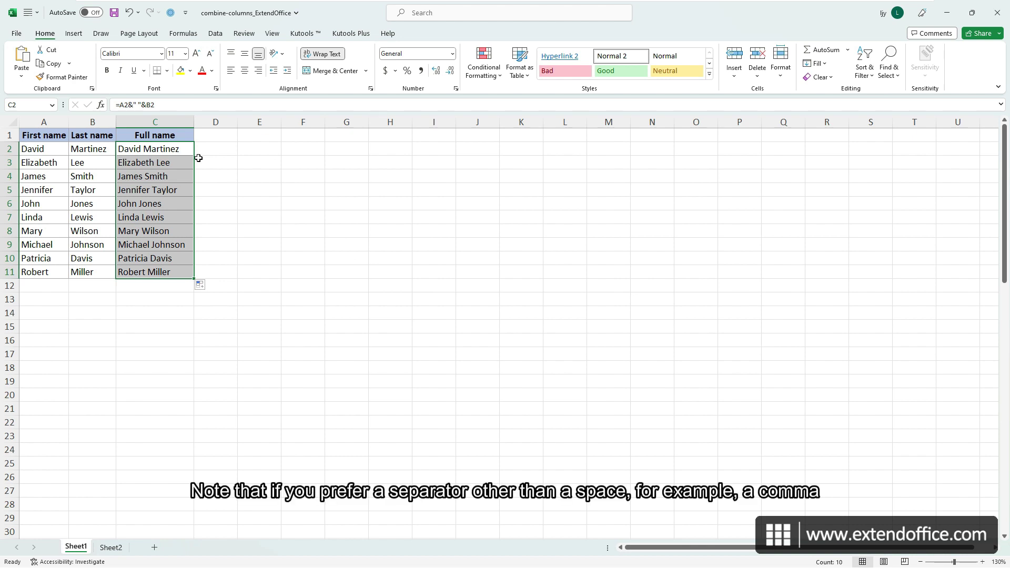
- Change the separator in C2's formula to a comma and space, and the one in C3's formula to " aaa "
double_click(166, 149)
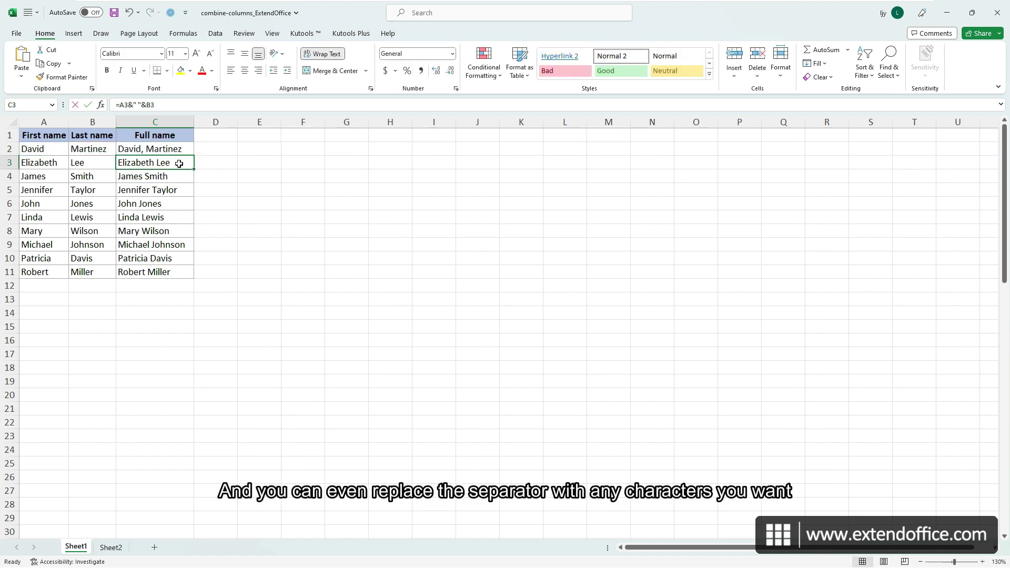
double_click(179, 163)
text(aaa)
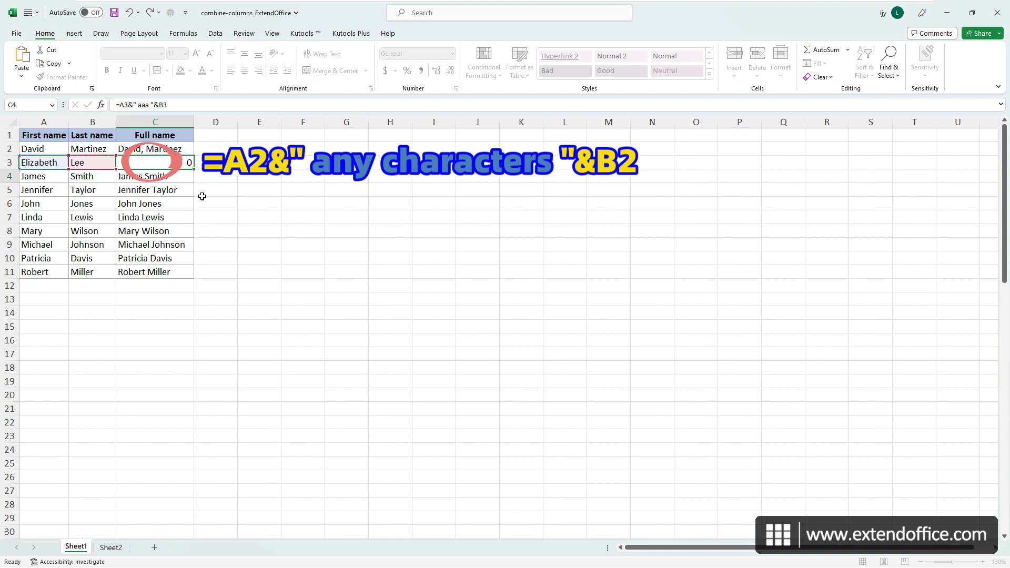
key(Return)
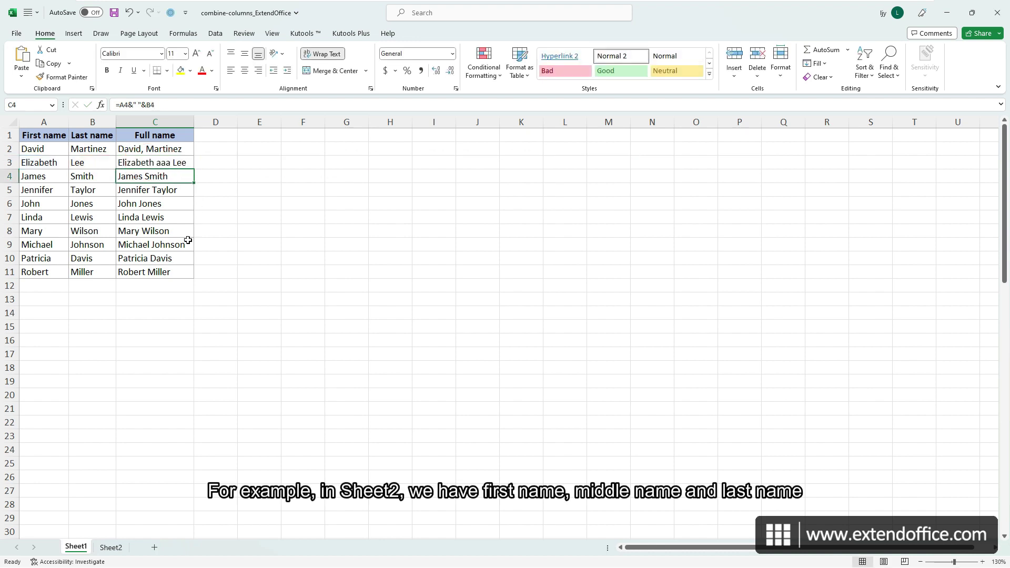
- On Sheet2, extend the Full name formula in D2 with &" "&C2 to include the last name
click(111, 547)
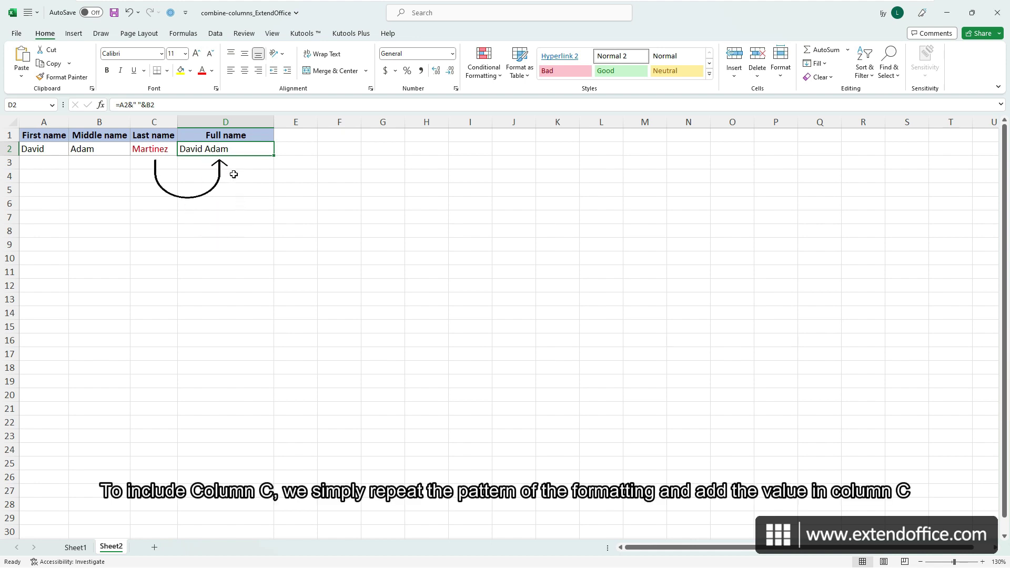
double_click(232, 150)
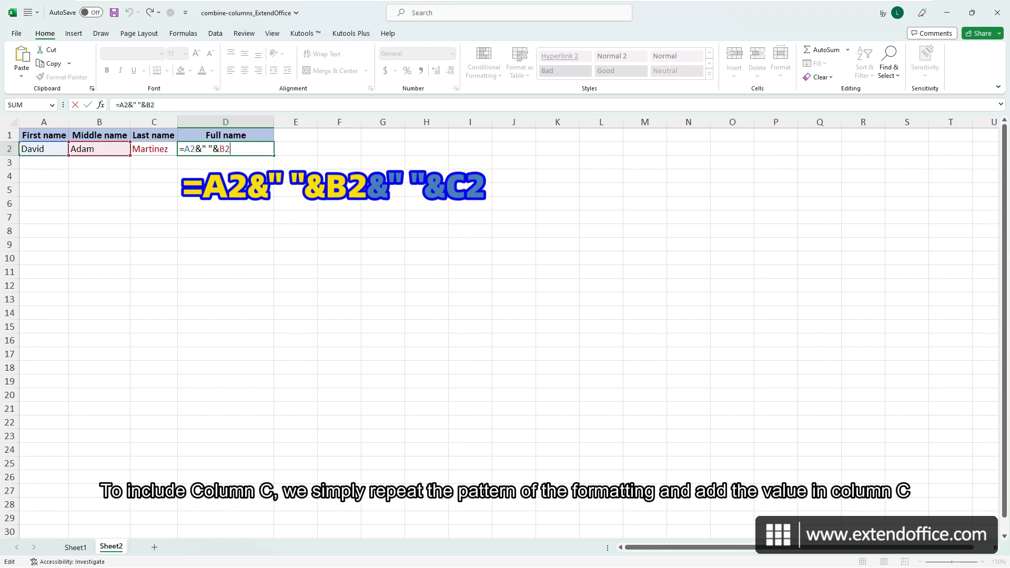
text(&" "&)
click(155, 150)
key(Return)
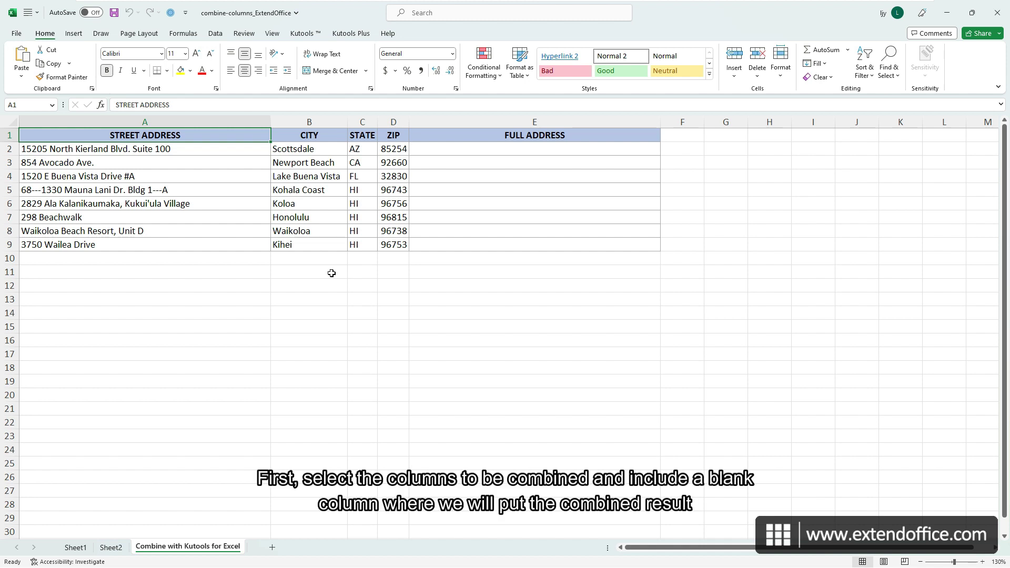
- Combine the columns of A2:E9 with the Kutools combine command, using a comma and space as other separator and placing results in the right cell
drag(258, 150, 471, 248)
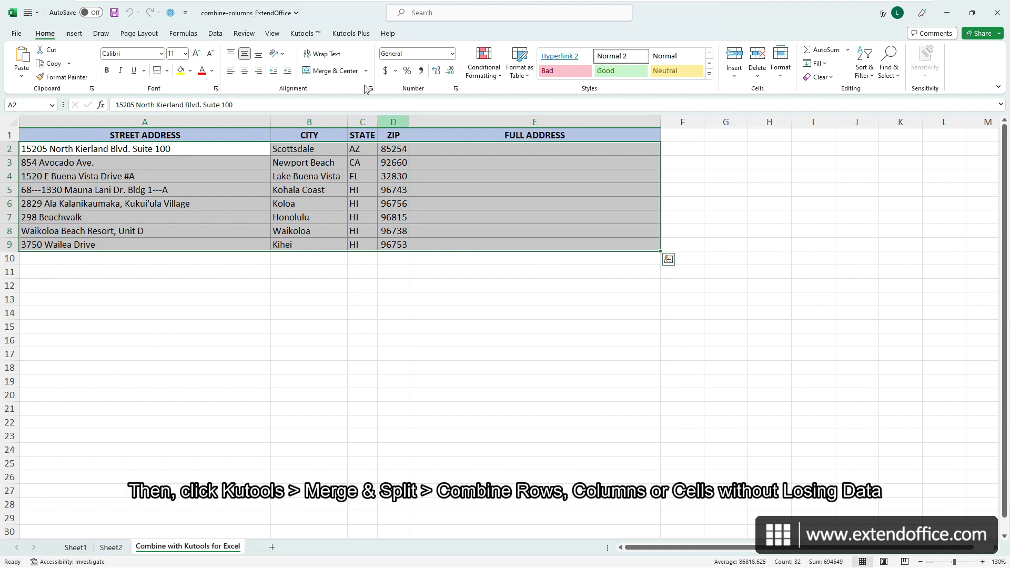
click(310, 34)
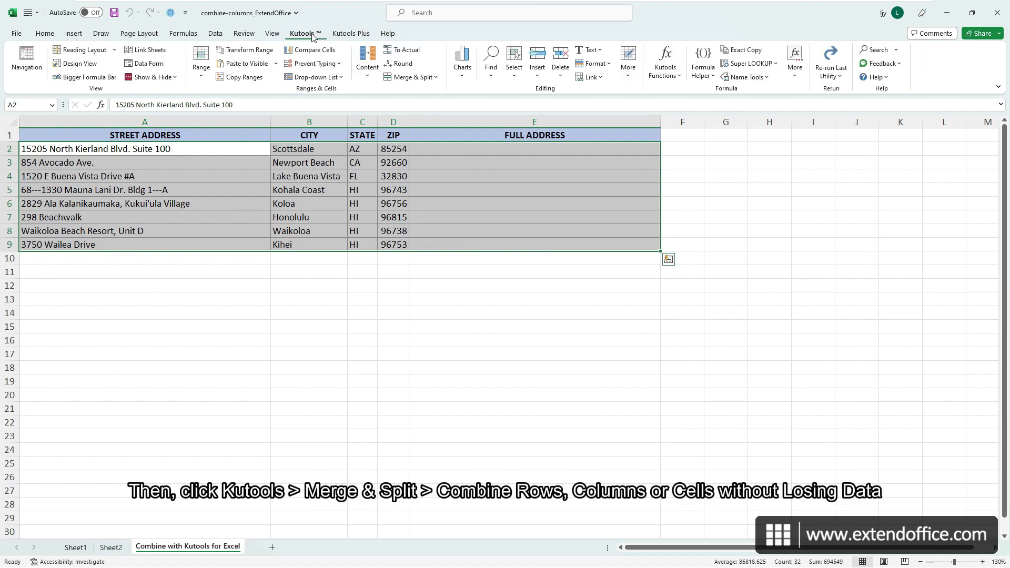
click(415, 78)
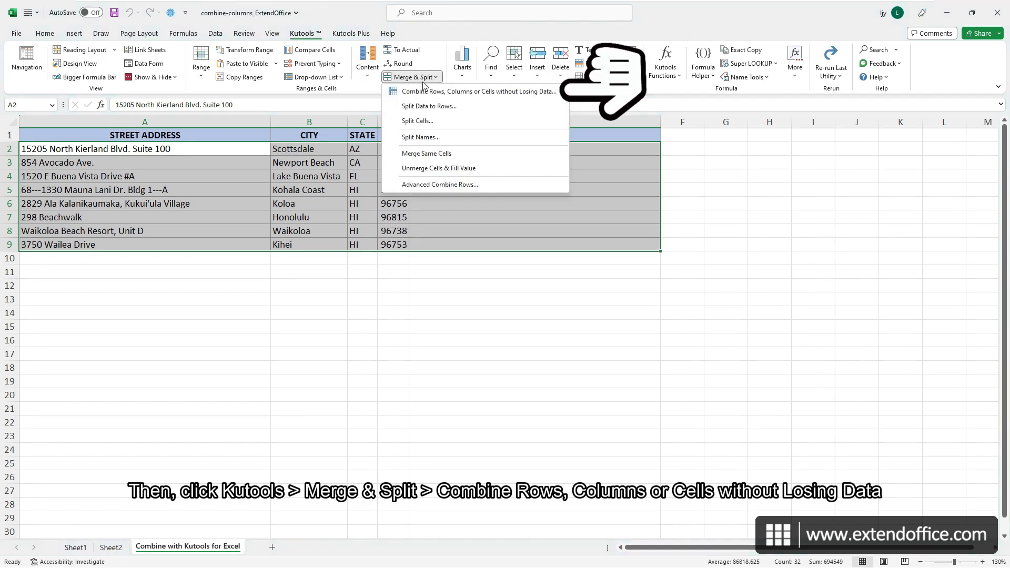
click(472, 93)
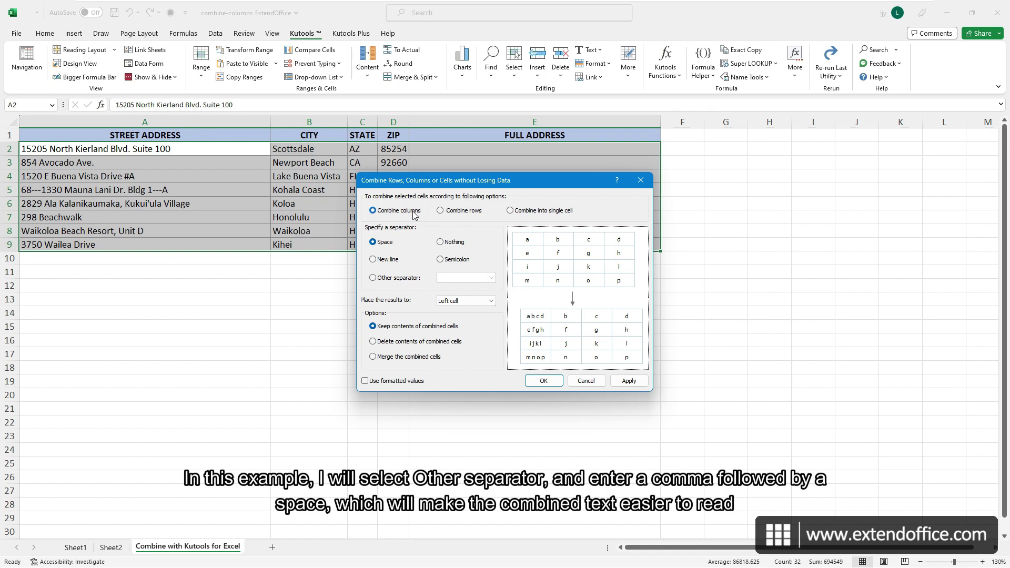
click(382, 279)
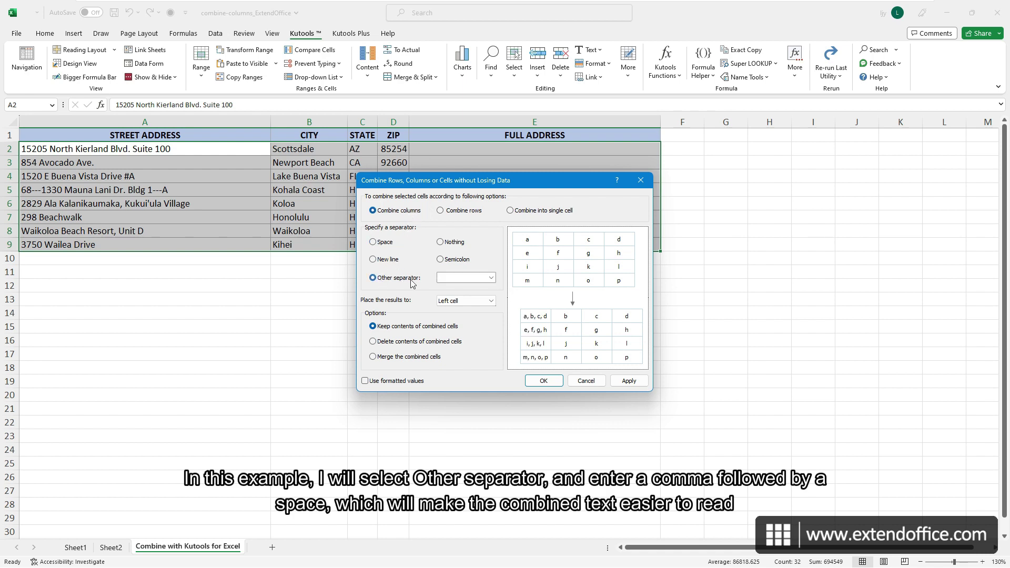
click(455, 278)
text(,)
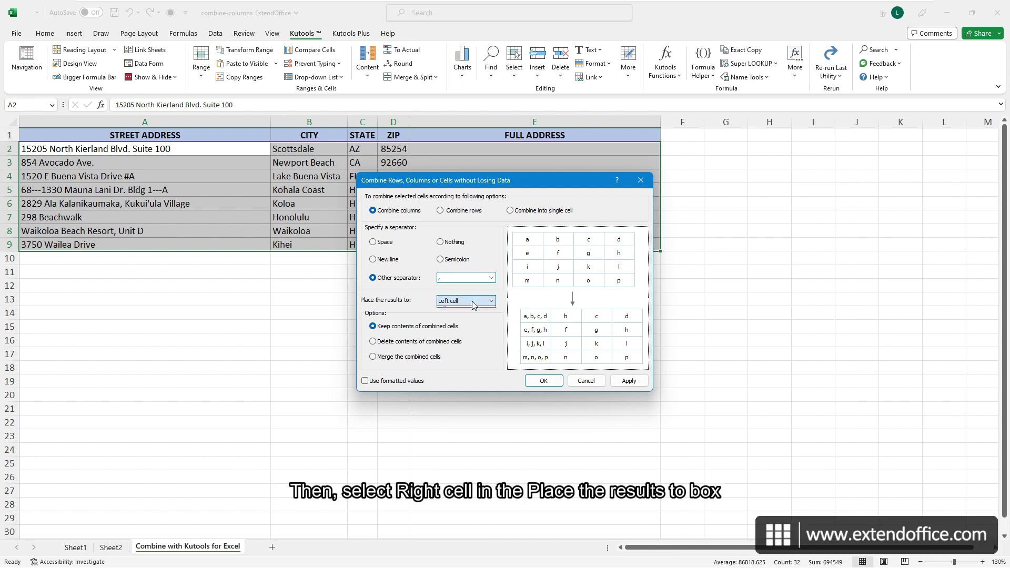
click(474, 306)
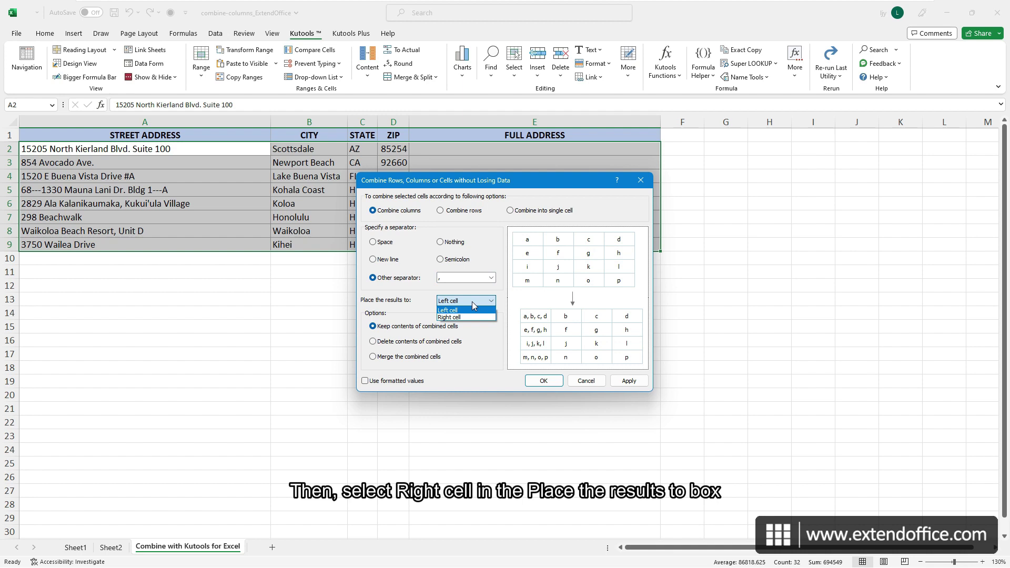
click(472, 317)
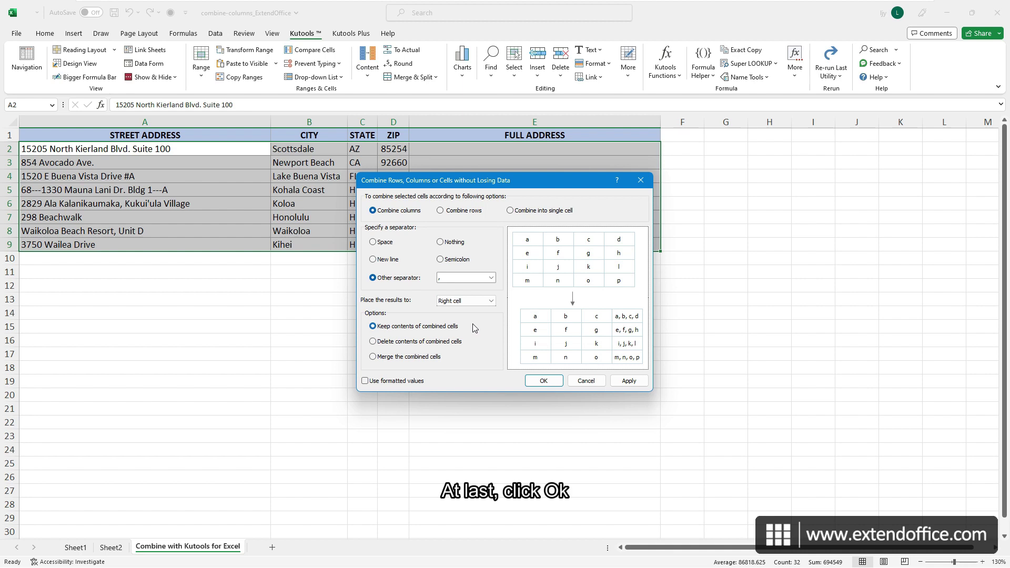
click(547, 379)
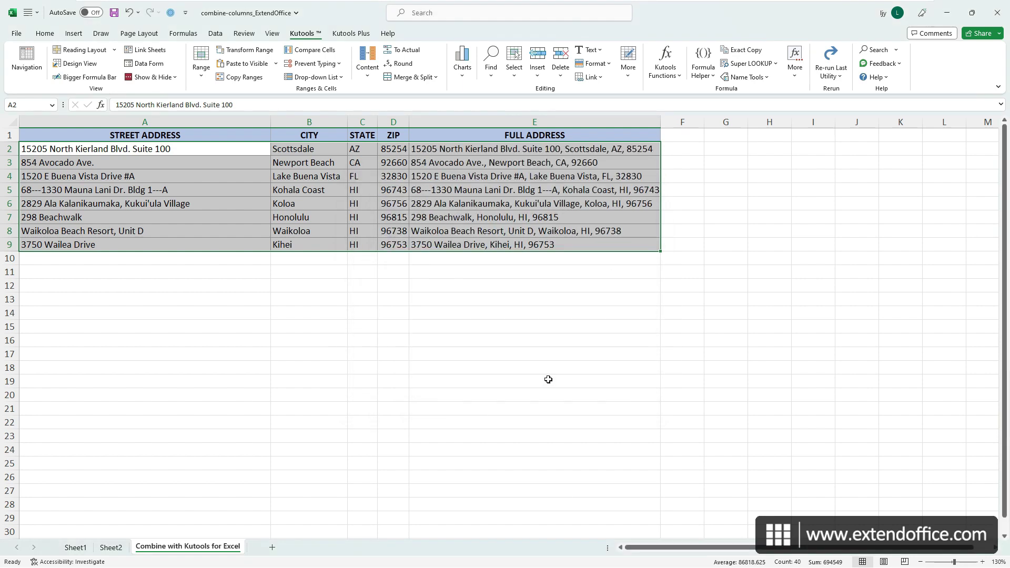
click(556, 260)
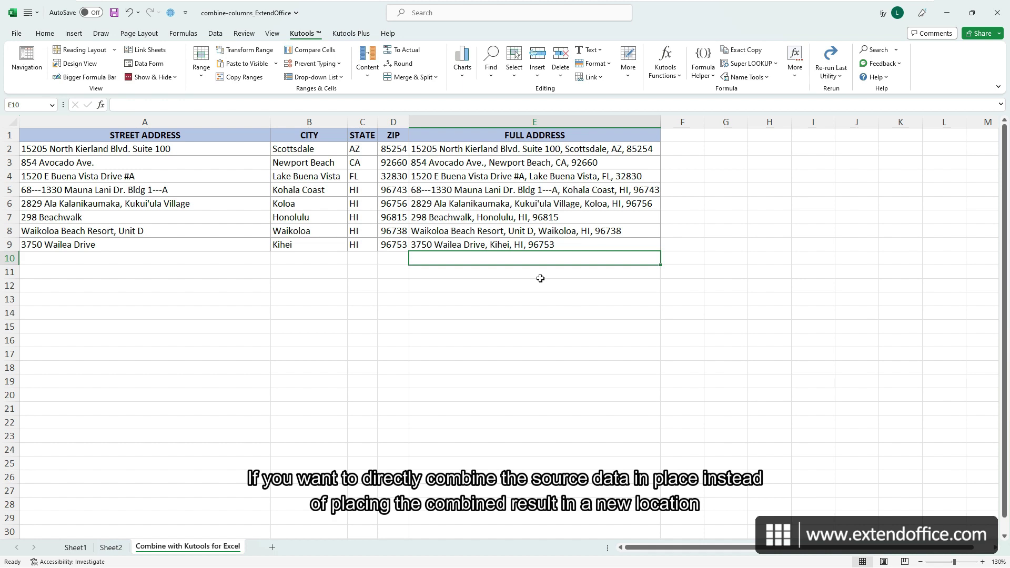
- Combine the columns of A2:D9 in place with the Kutools combine command, placing results in the left cell and deleting the contents of combined cells
click(212, 148)
drag(310, 182, 375, 247)
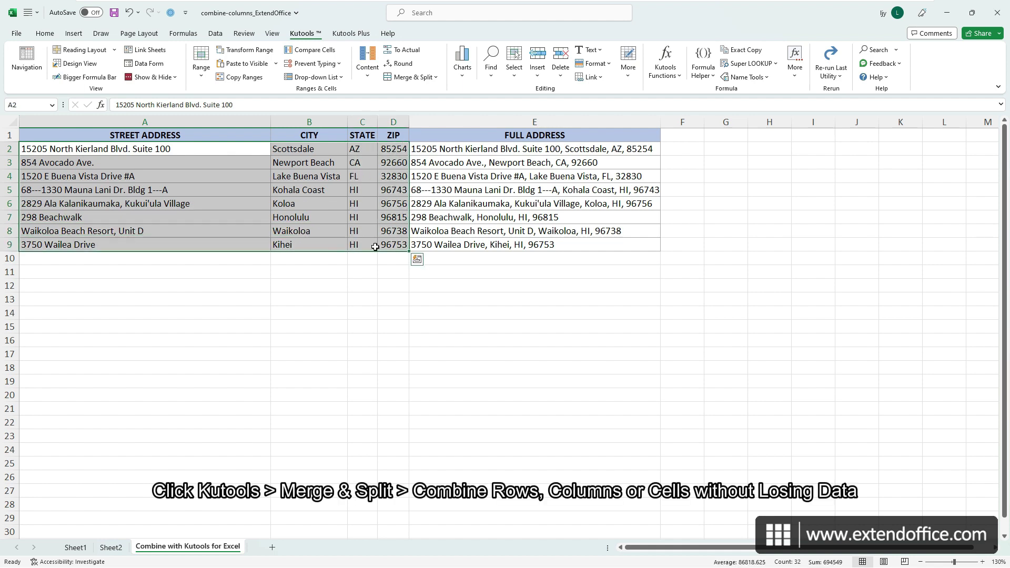
click(434, 78)
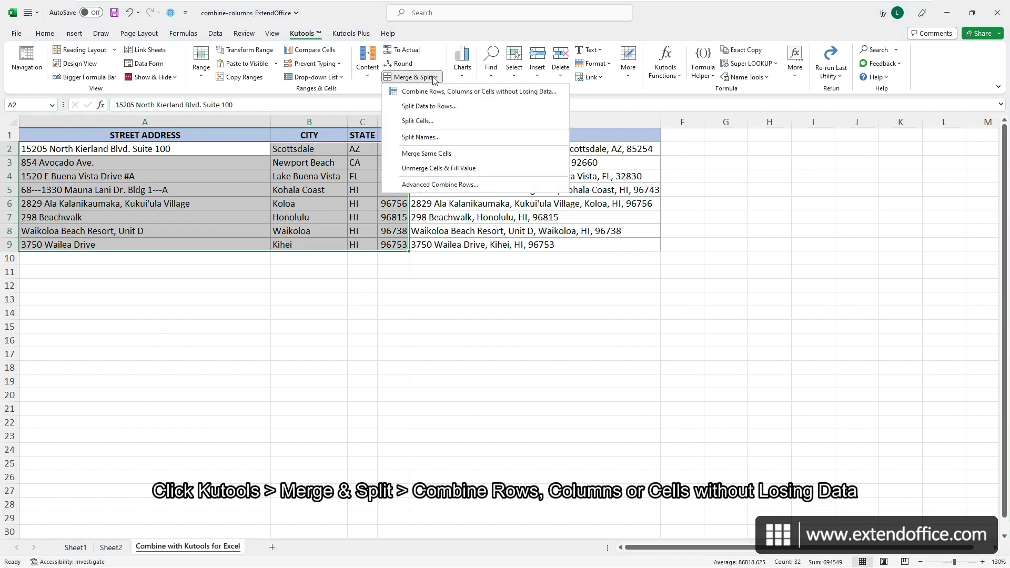
click(469, 92)
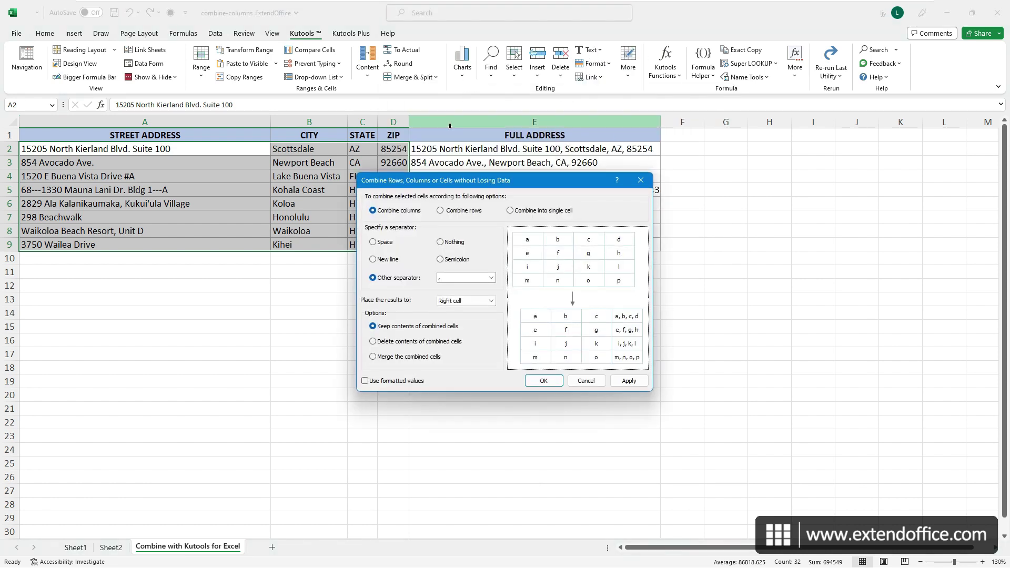
click(439, 303)
click(472, 309)
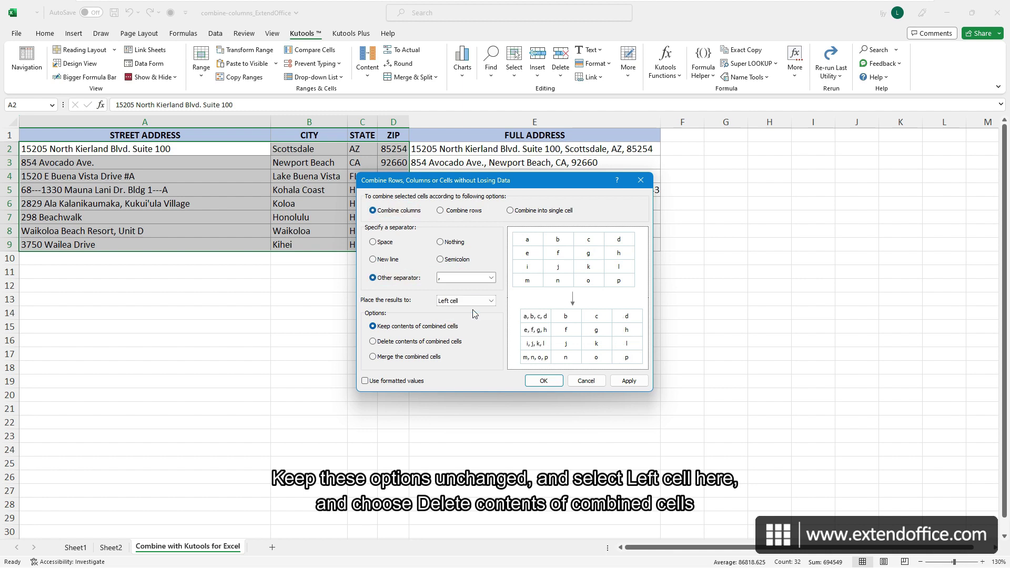
click(425, 341)
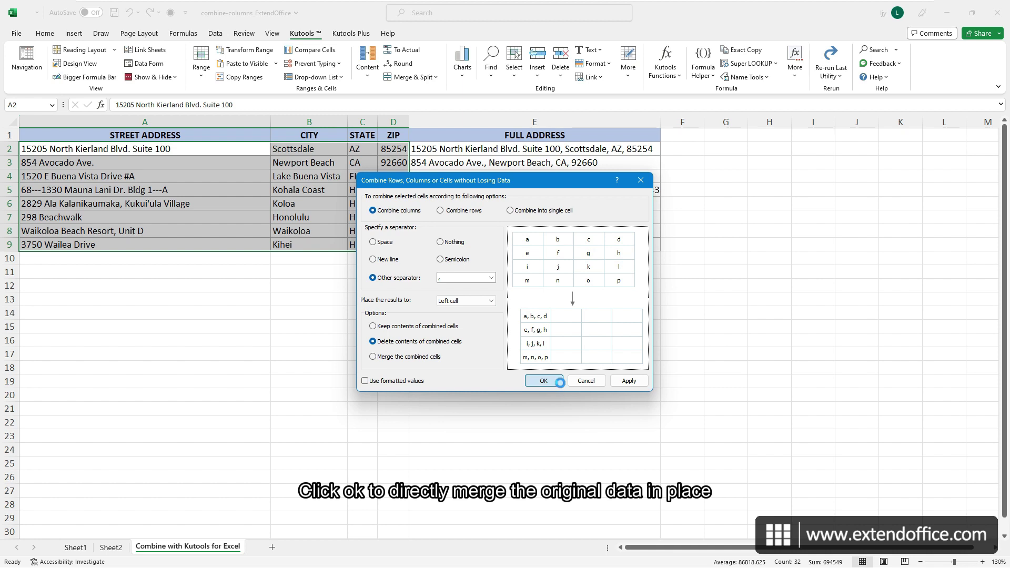
click(559, 381)
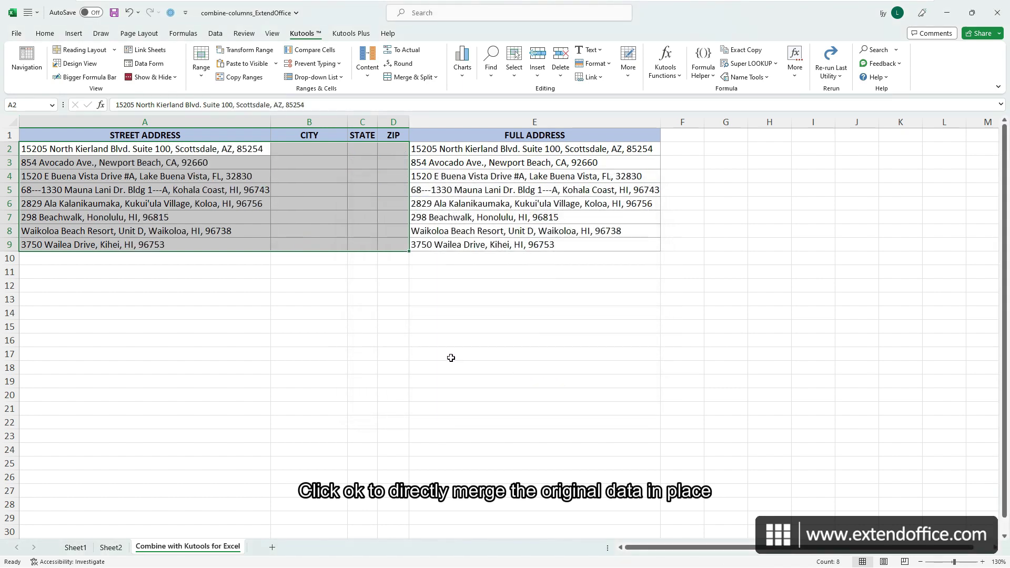
click(203, 271)
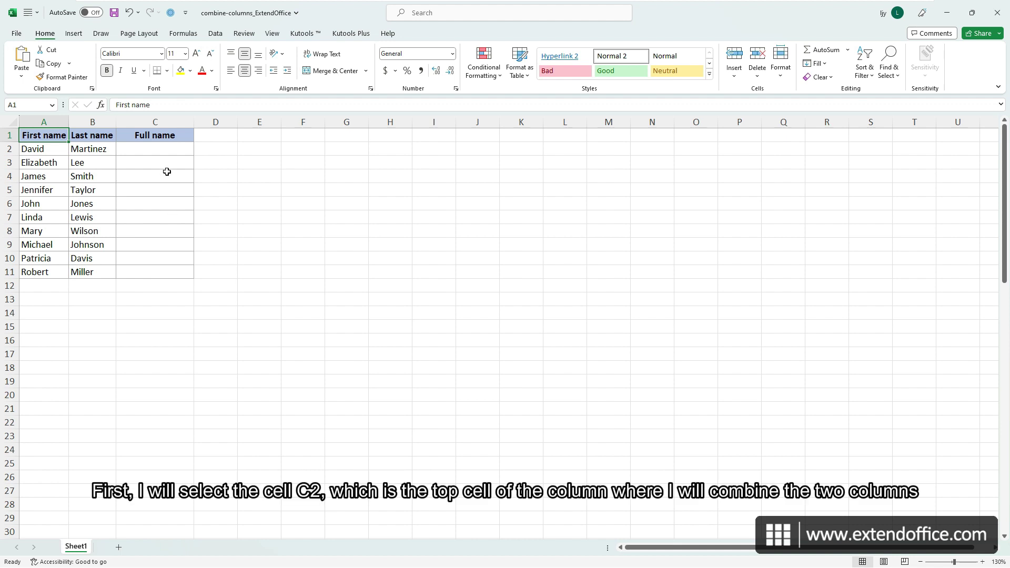
- Enter =CONCATENATE(A2," ",B2) in cell C2 of the names table
click(166, 147)
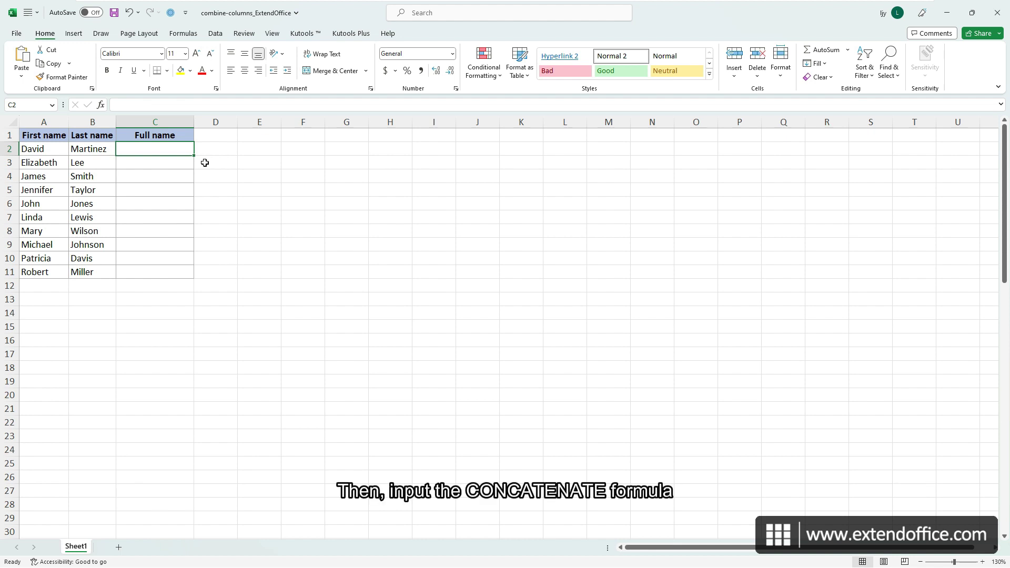
text(=)
text(te)
key(Tab)
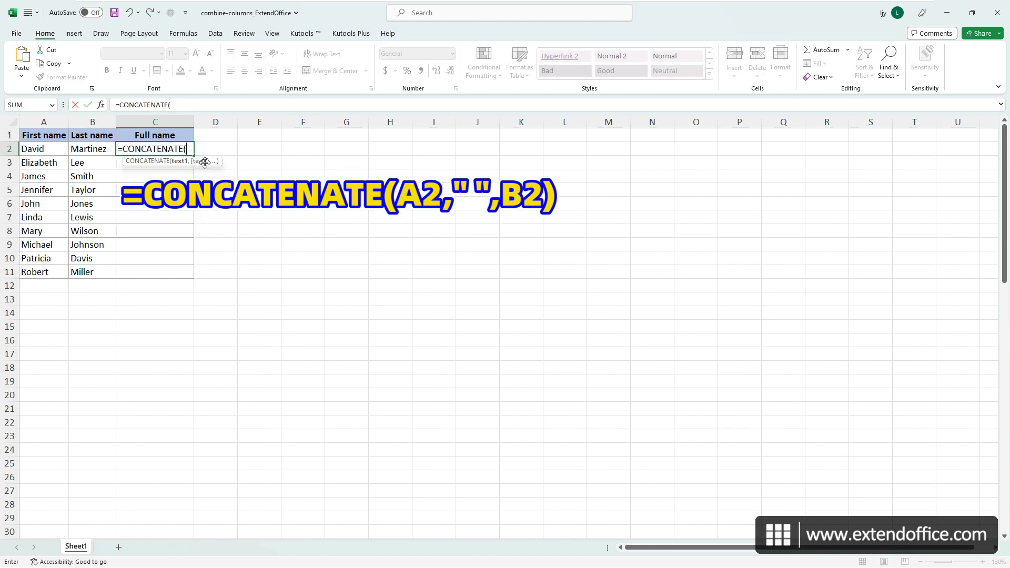
click(59, 148)
text(,)
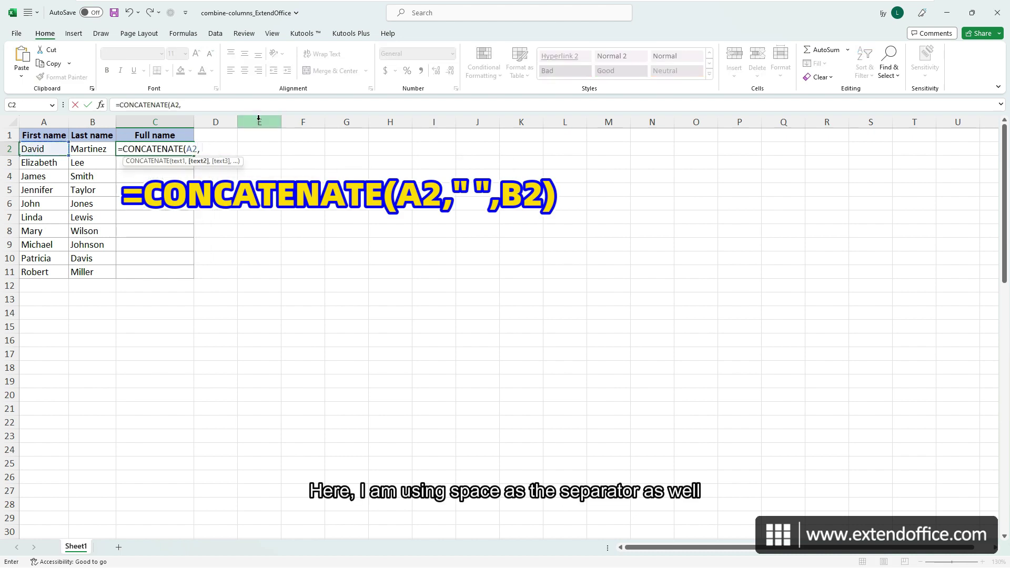
text(" ",)
click(87, 149)
text())
key(Return)
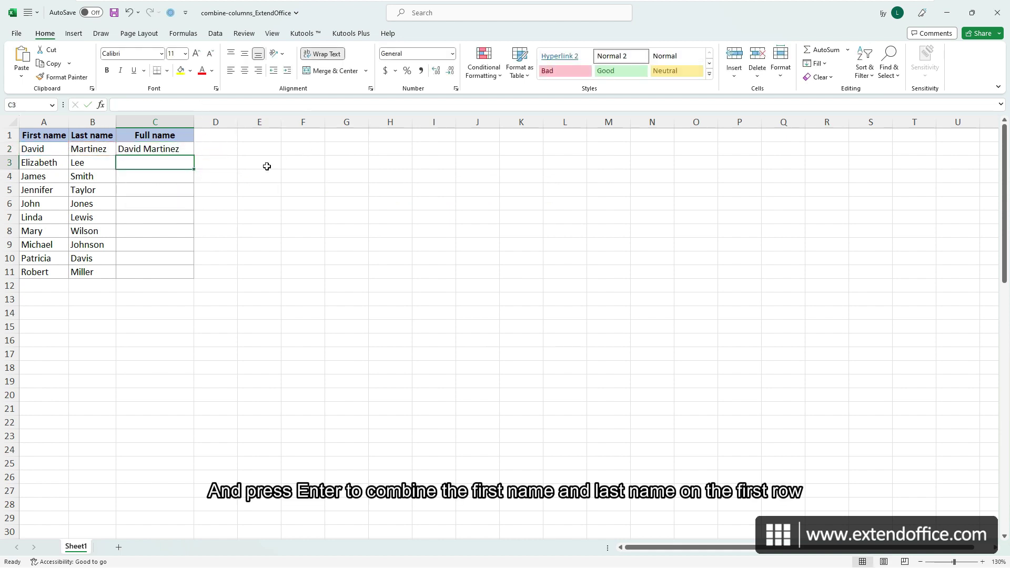
- Fill the CONCATENATE formula from C2 down through the remaining rows of the Full name column
click(179, 150)
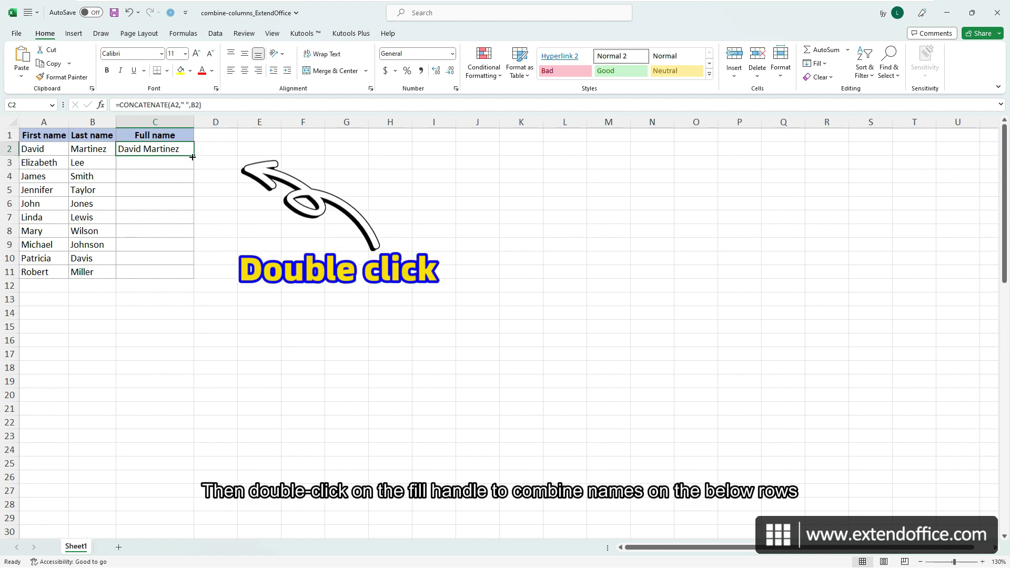
double_click(195, 155)
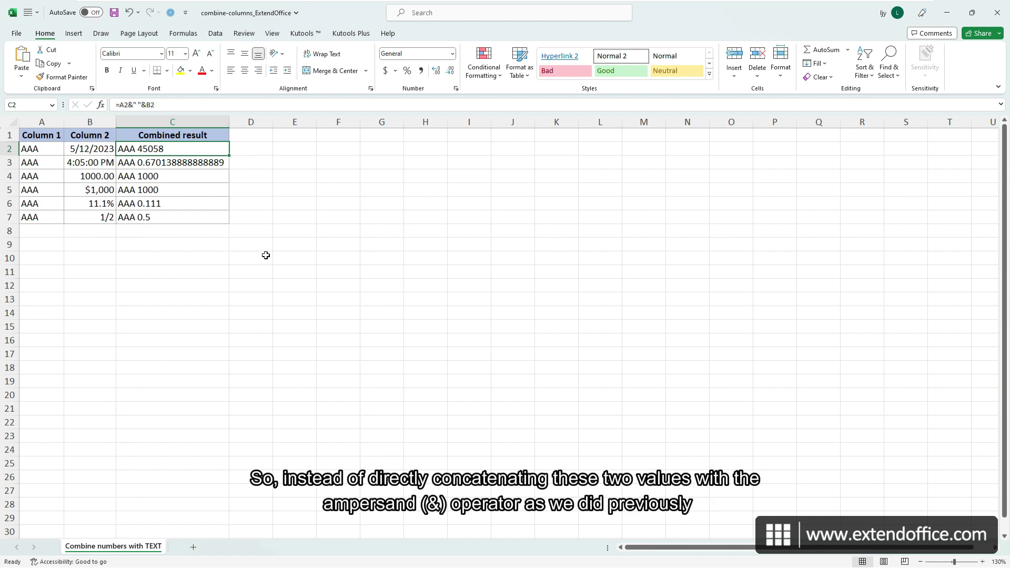
- Change the Combined result formula in C2 to =A2&" "&TEXT(B2,"m/d/yyyy") to keep the date format
double_click(182, 149)
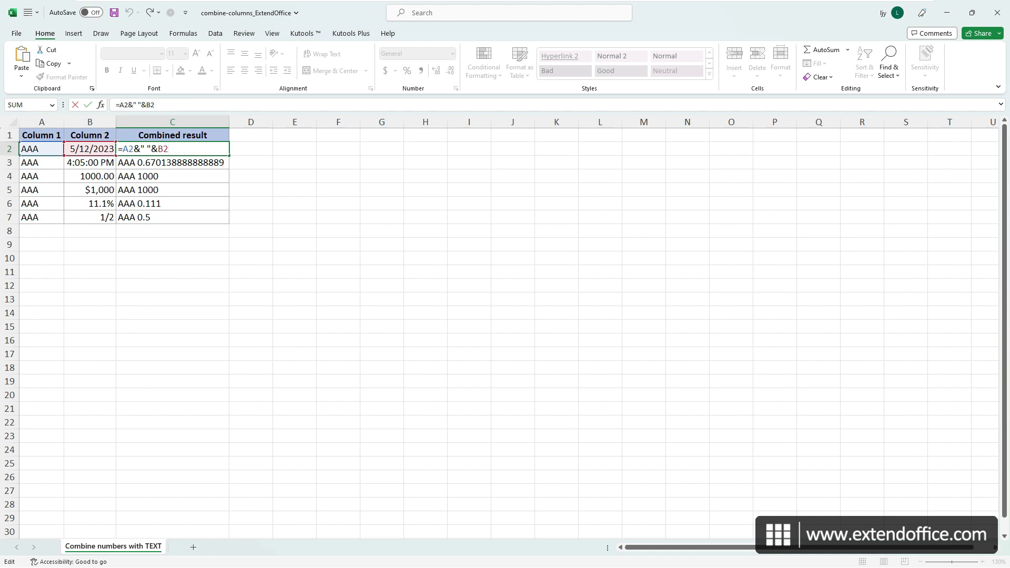
key(BackSpace)
key(BackSpace)
text(TEXT()
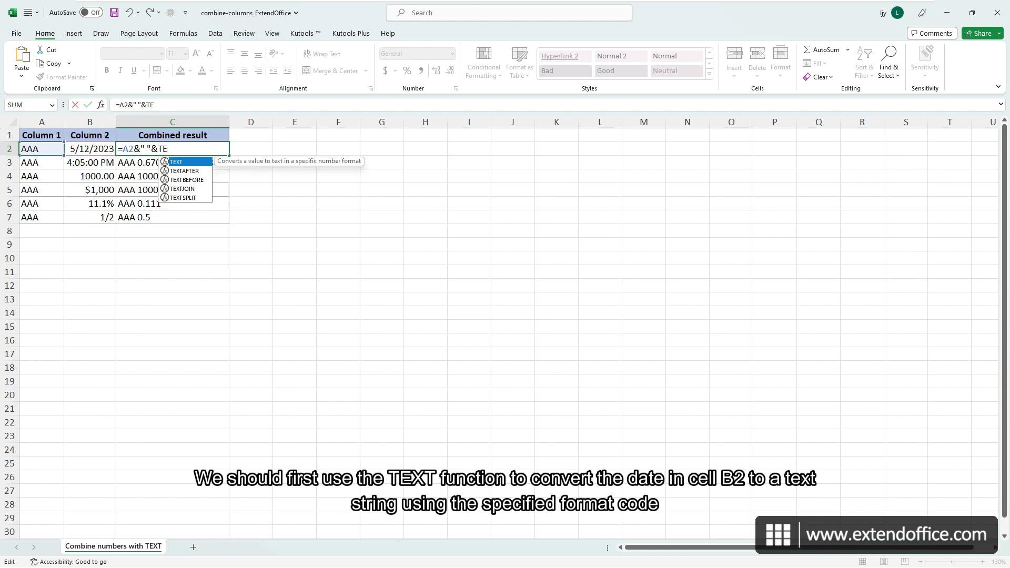
click(89, 149)
text(,"m)
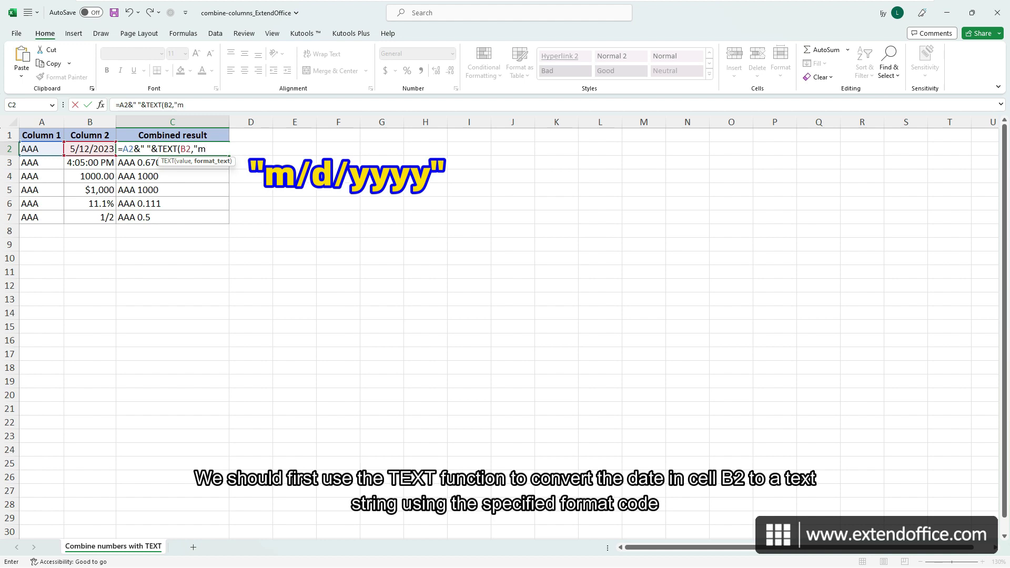
text(/d/yyyy")
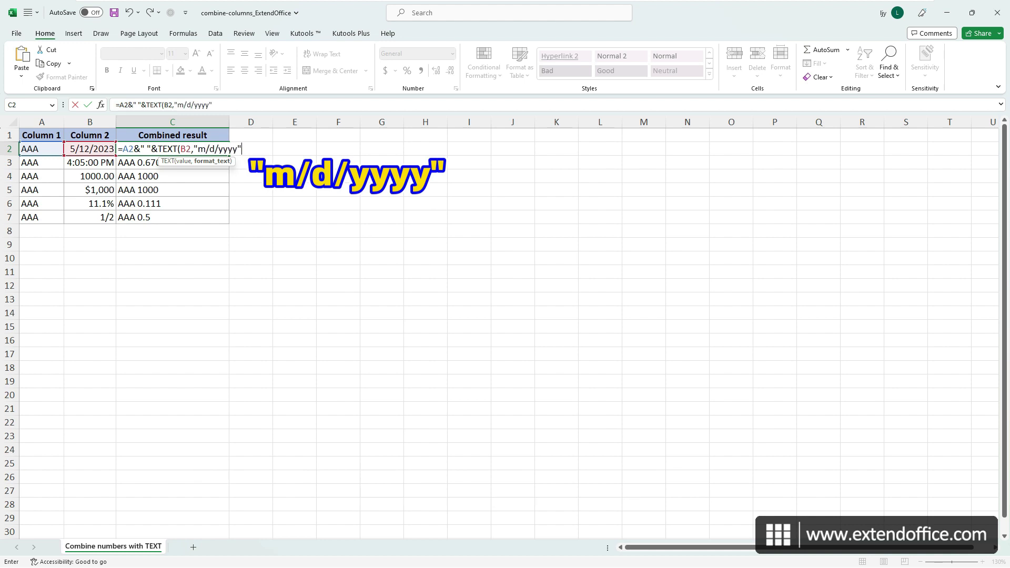
text())
key(Return)
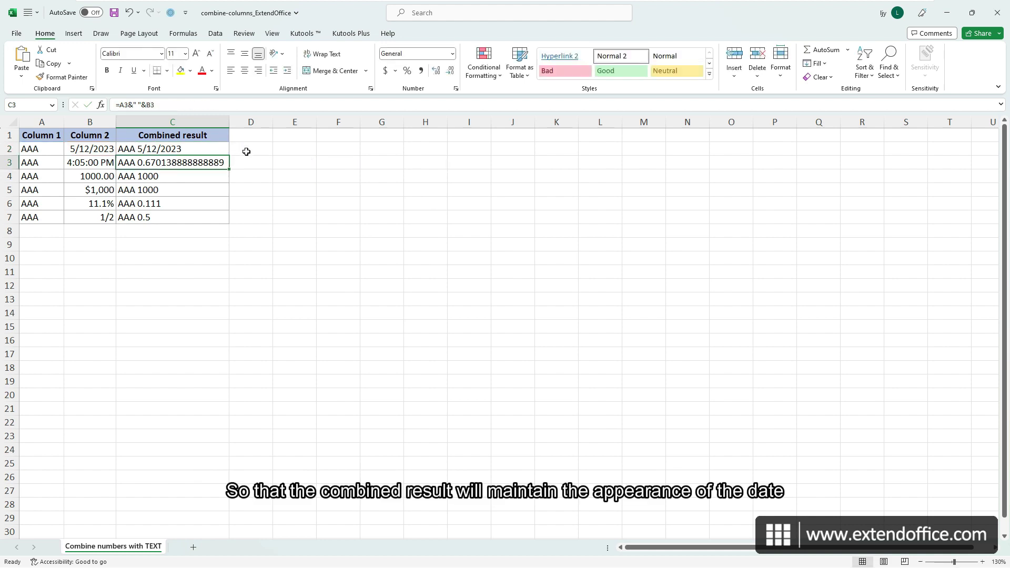
- Enter =FORMULATEXT(C2) in D2 and fill it down to row 7 beside the combined results
click(251, 150)
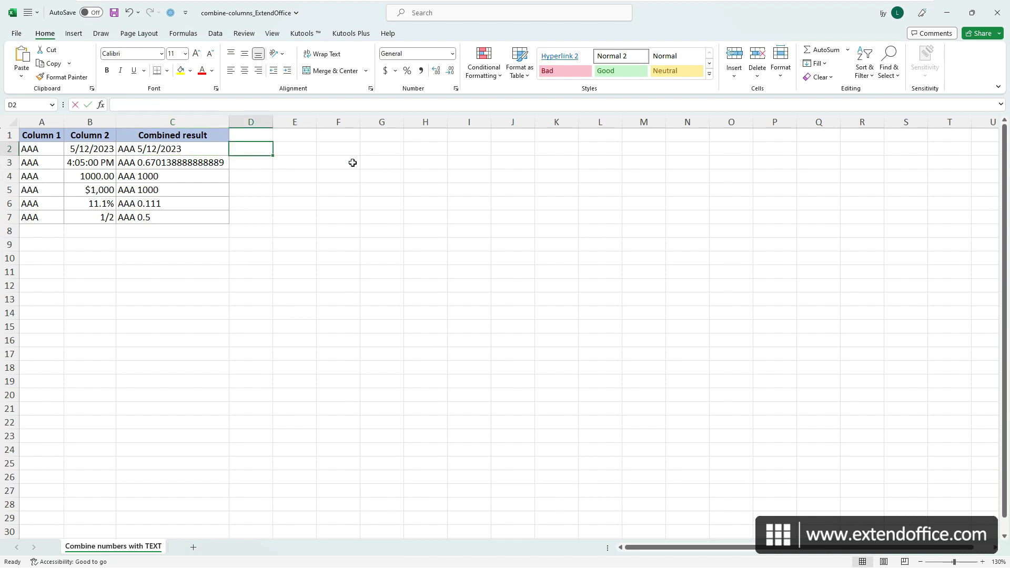
text(=formulat)
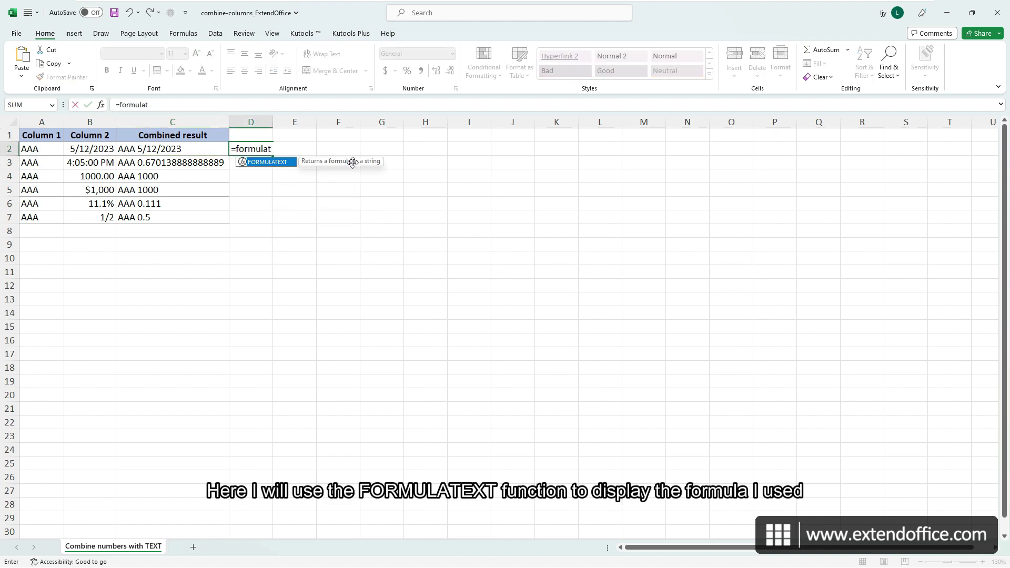
key(Tab)
click(200, 149)
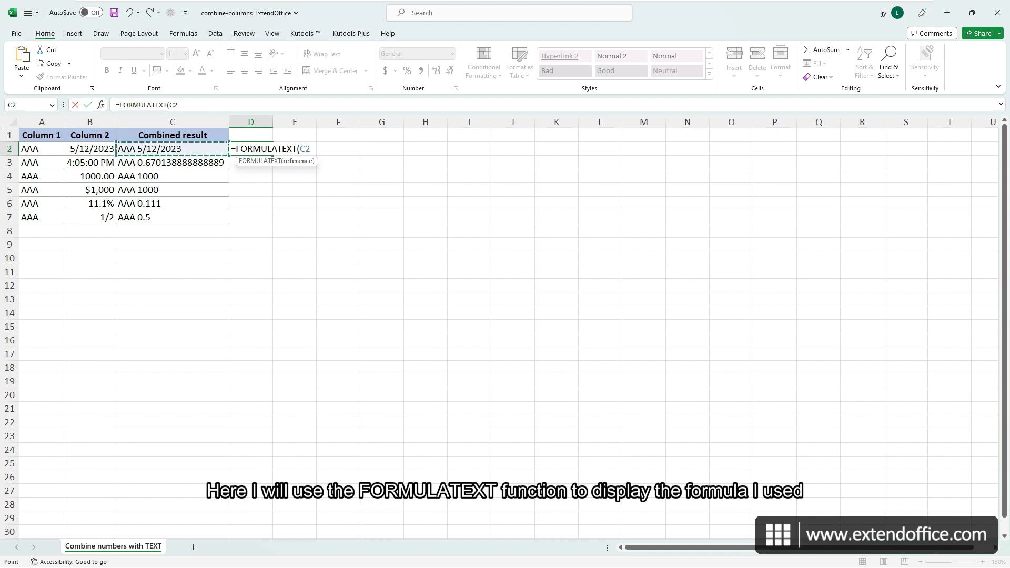
text())
key(Return)
click(263, 150)
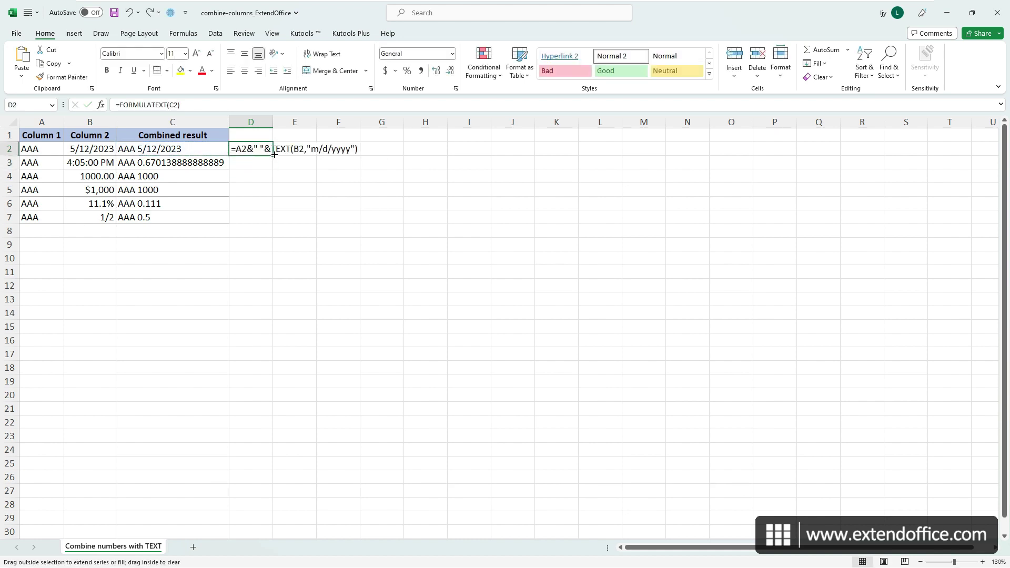
double_click(272, 156)
- Change the Combined result formula in C3 to =A3&" "&TEXT(B3,"h:mm:ss AM/PM") to keep the time format
click(218, 168)
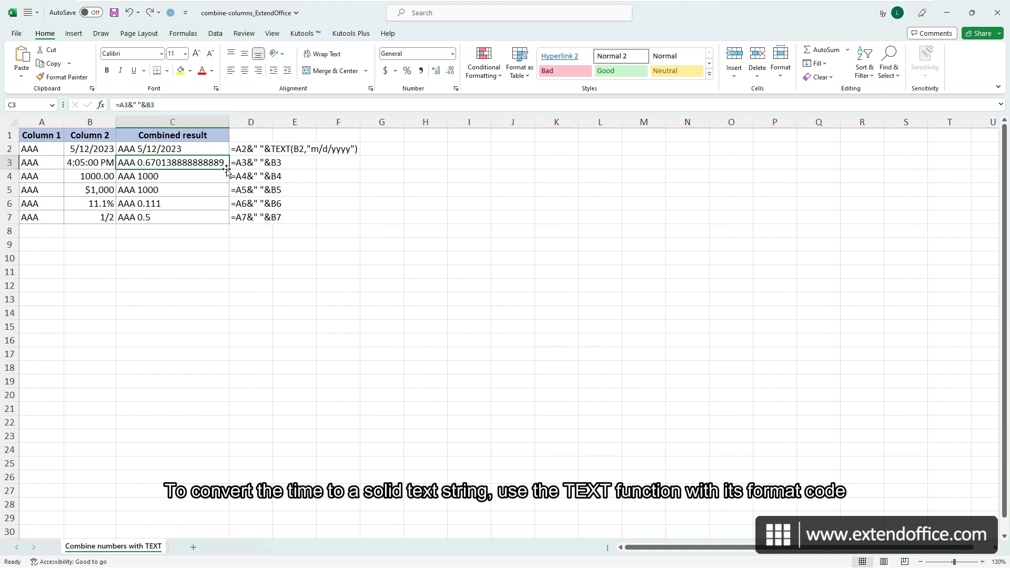
key(F2)
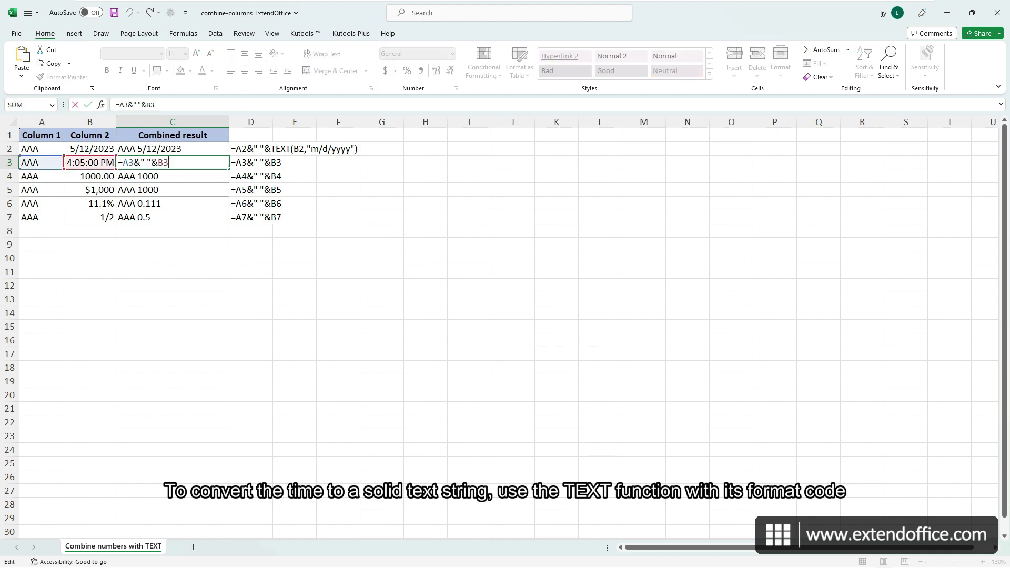
key(BackSpace)
key(BackSpace)
text(TEXT()
click(97, 159)
text(,"h:mm:)
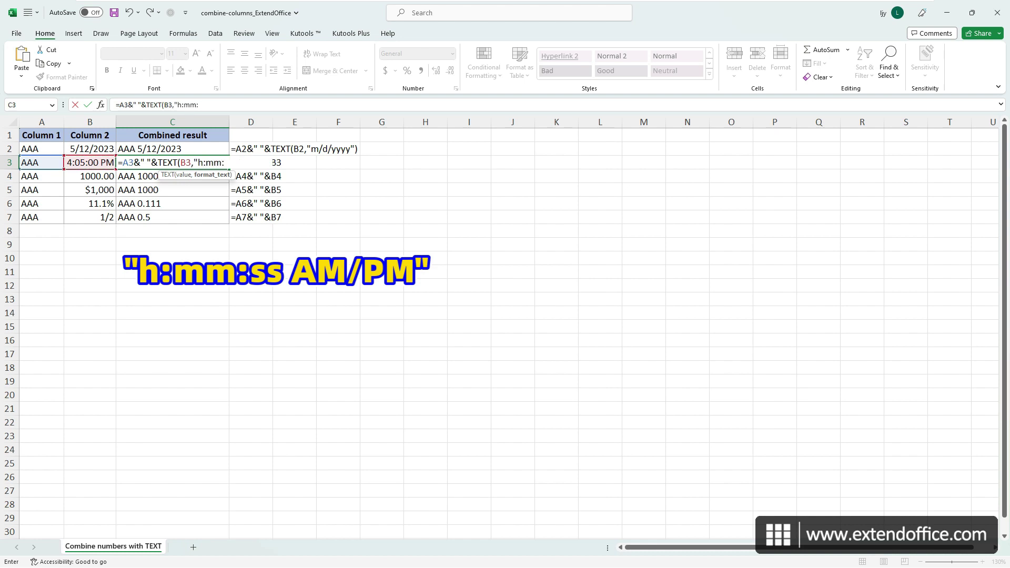
text(ss AM/PM"))
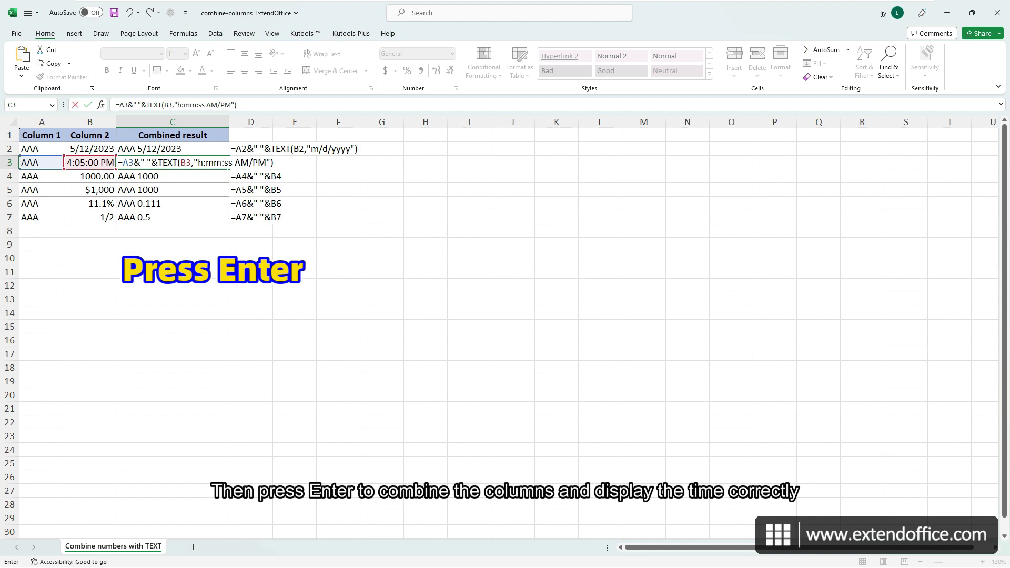
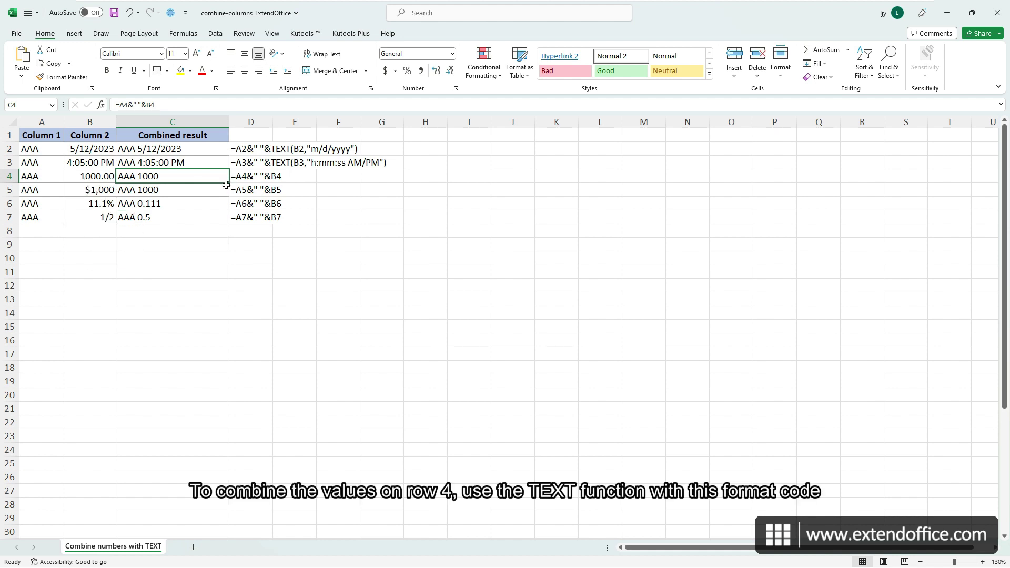
- Change the Combined result formula in C4 to =A4&" "&TEXT(B4,"#.00") to keep two decimal places
double_click(205, 175)
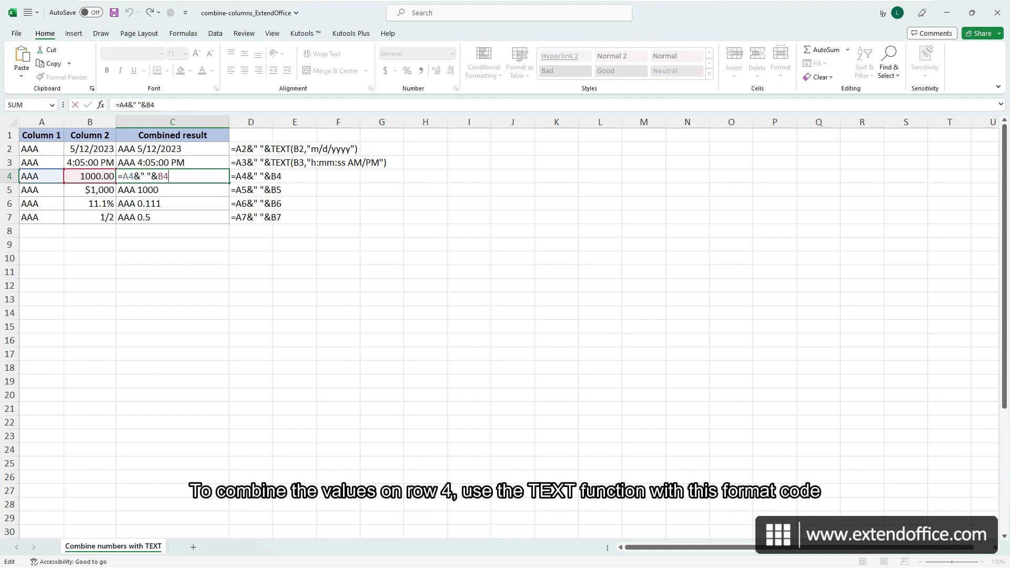
key(BackSpace)
key(BackSpace)
text(text)
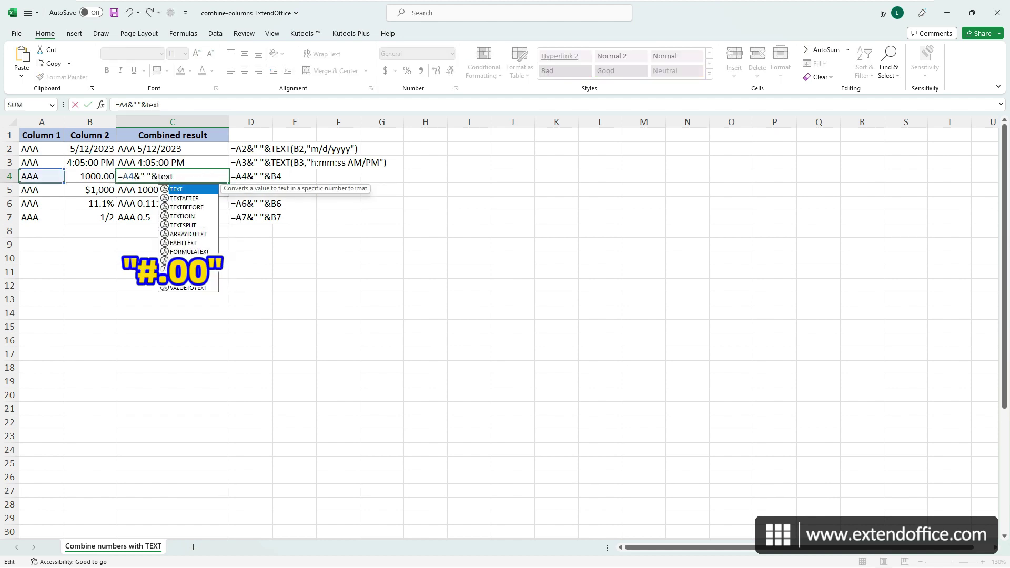
key(Tab)
text(B4,)
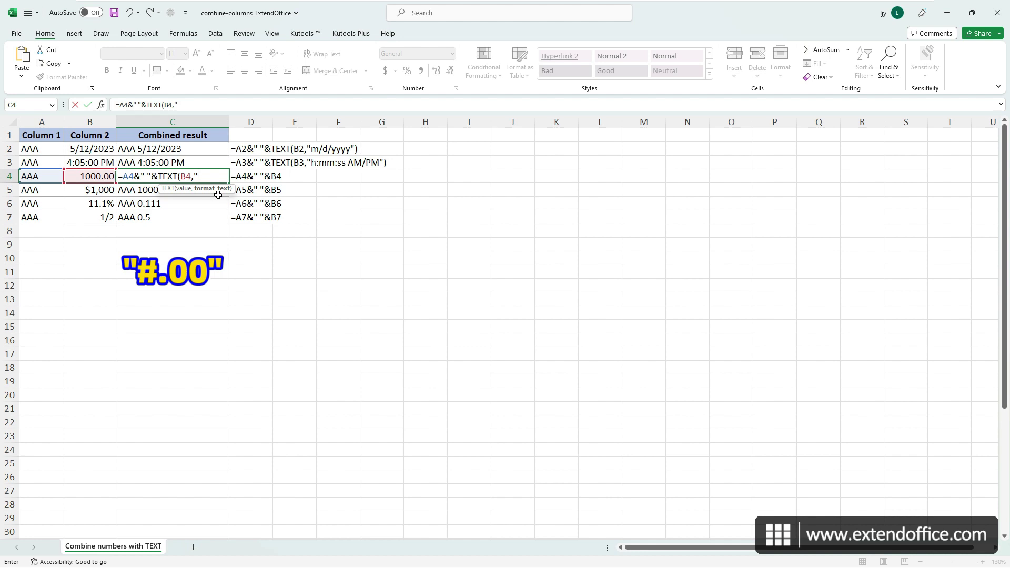
text("#.00"))
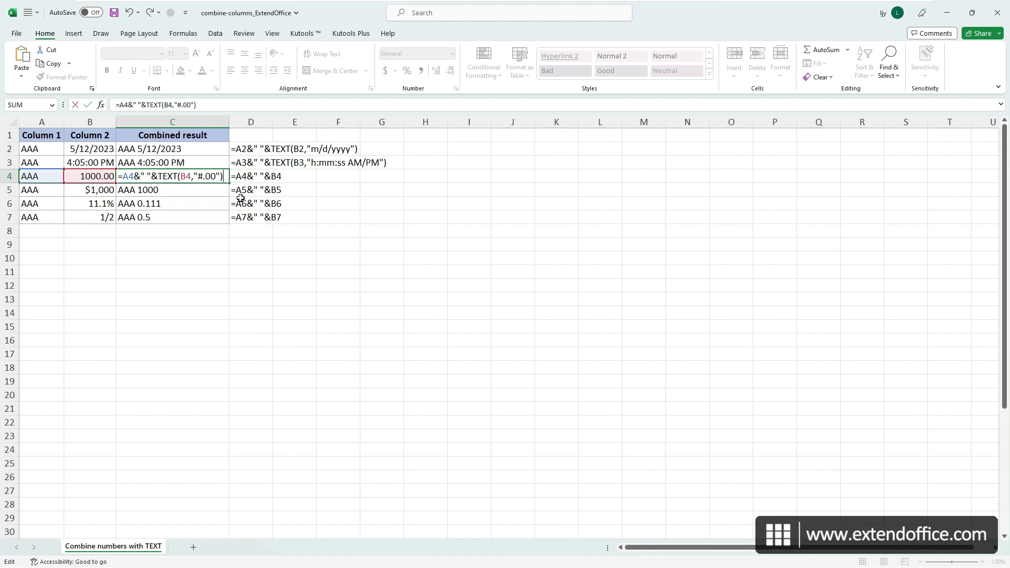
key(Return)
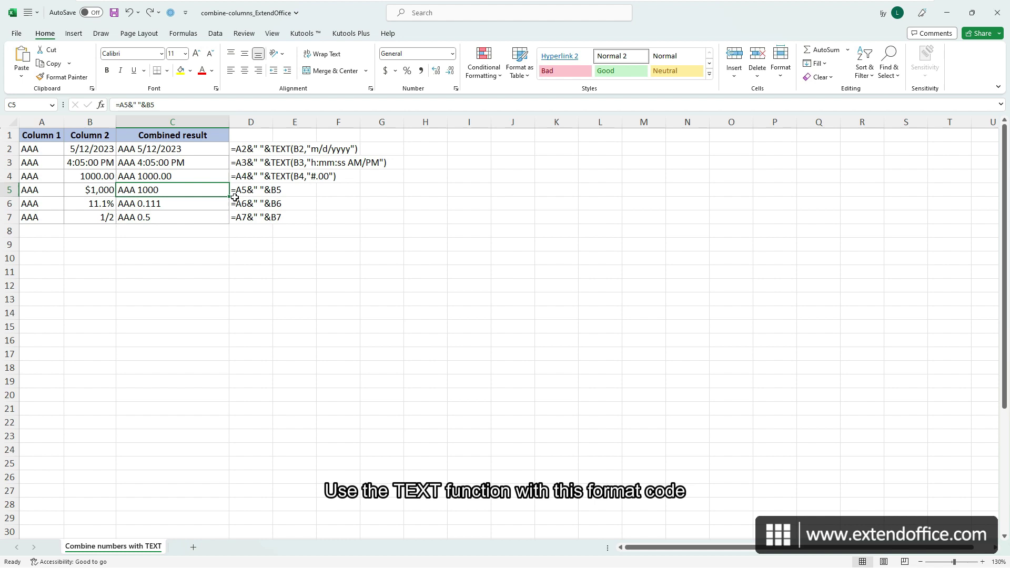
- Change the Combined result formula in C5 to =A5&" "&TEXT(B5,"$#,##0") to keep the currency format
double_click(200, 190)
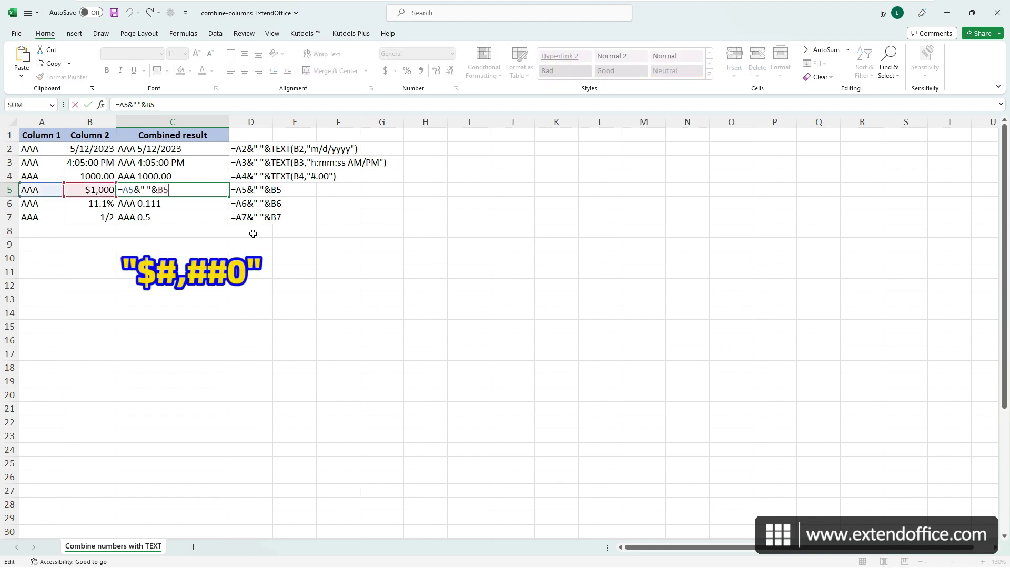
key(BackSpace)
key(BackSpace)
text(TEXT()
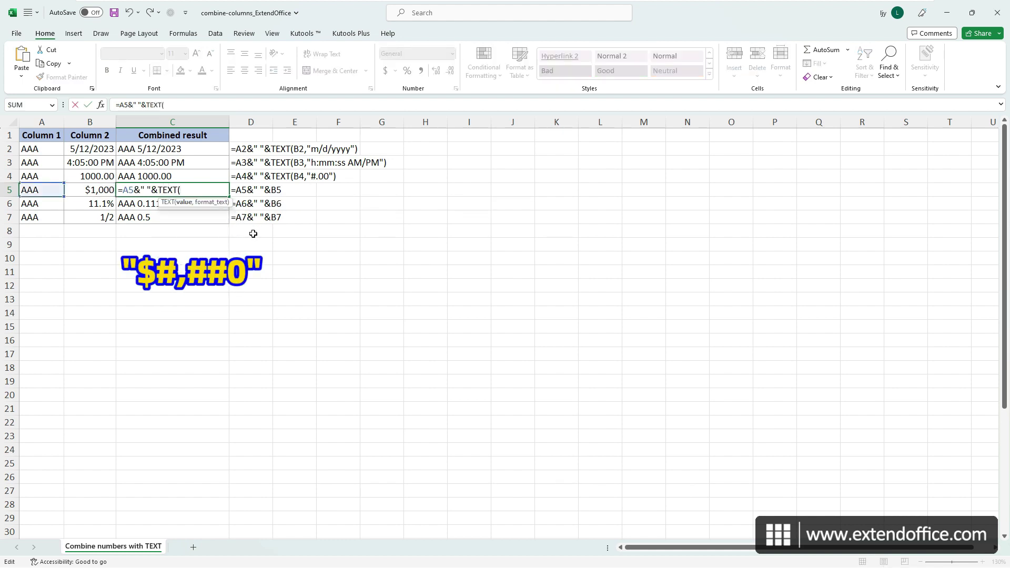
text(B5,"$#,##0")
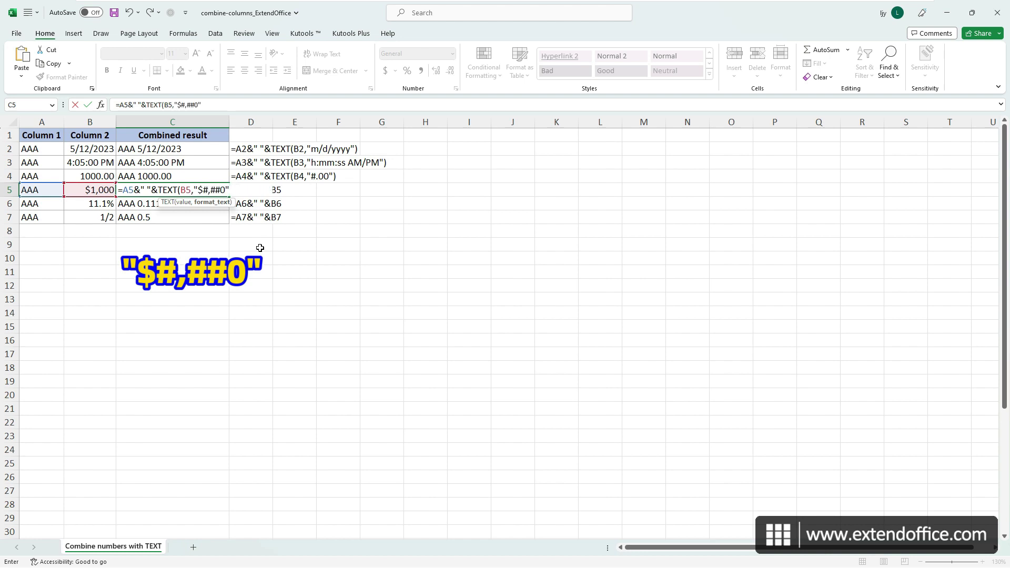
text())
key(Return)
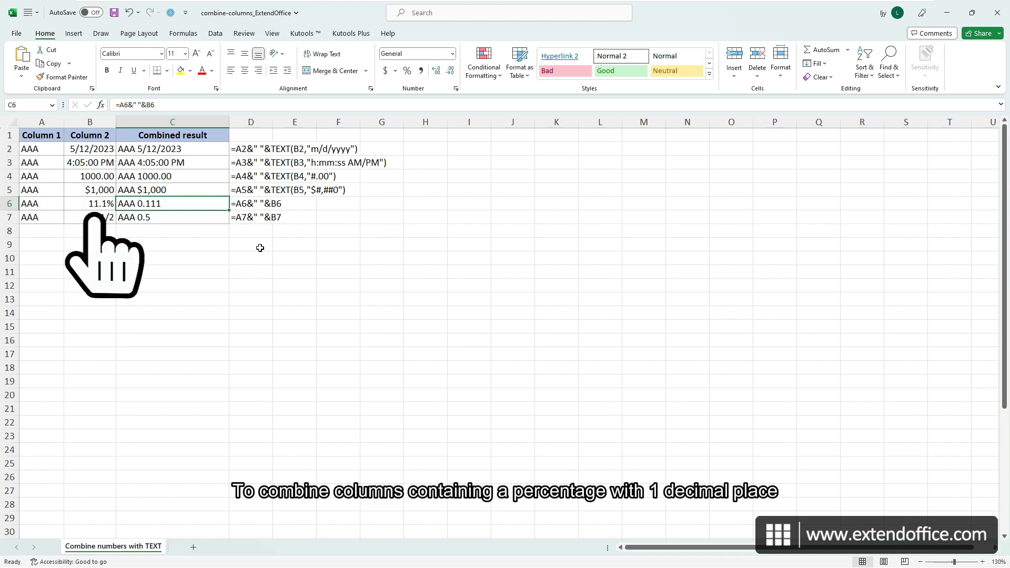
- Change the Combined result formula in C6 to =A6&" "&TEXT(B6,"#.0%") to keep the one-decimal percentage format
double_click(193, 202)
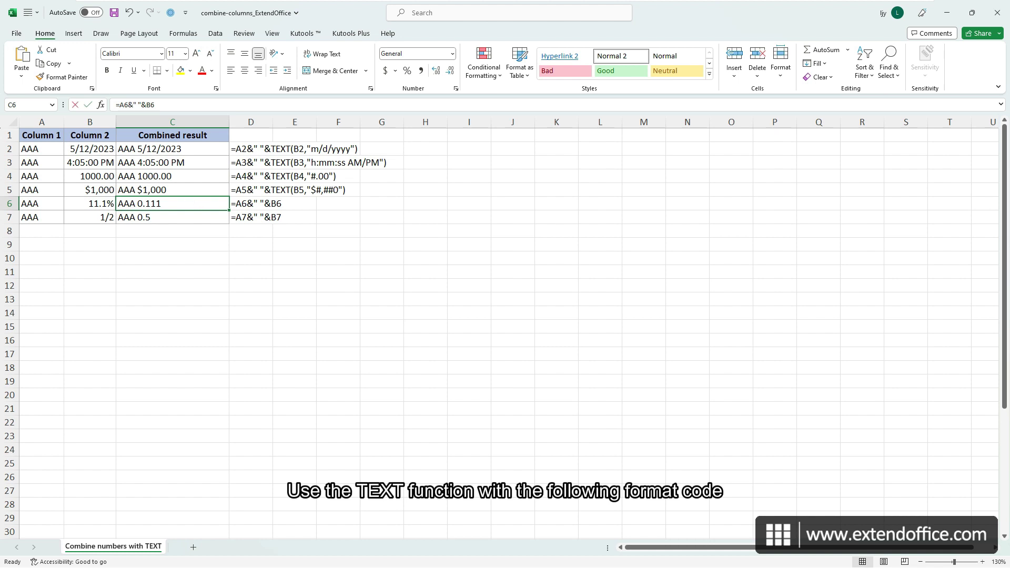
double_click(192, 202)
key(BackSpace)
key(BackSpace)
text(TEXT()
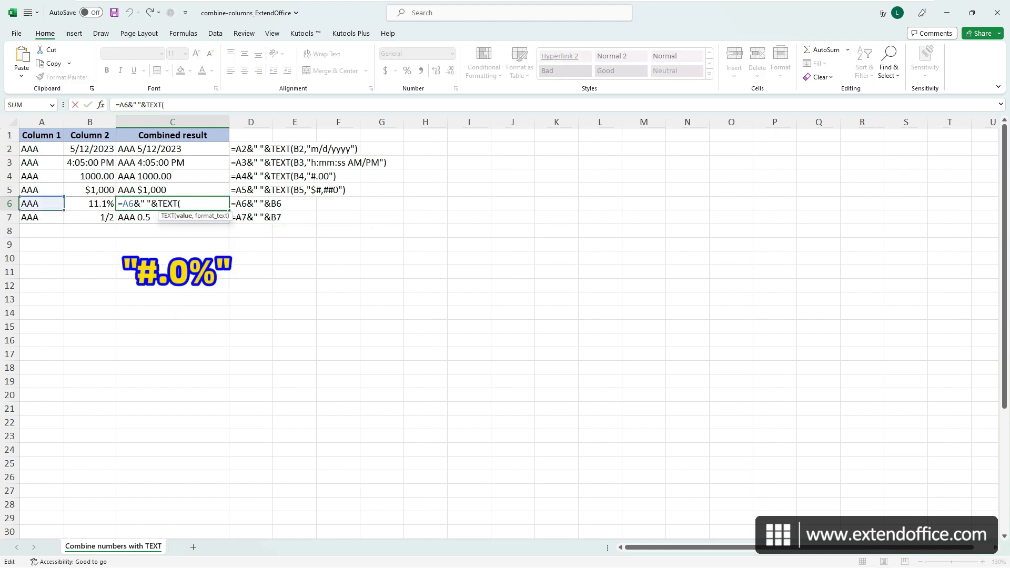
click(89, 199)
text(,"#)
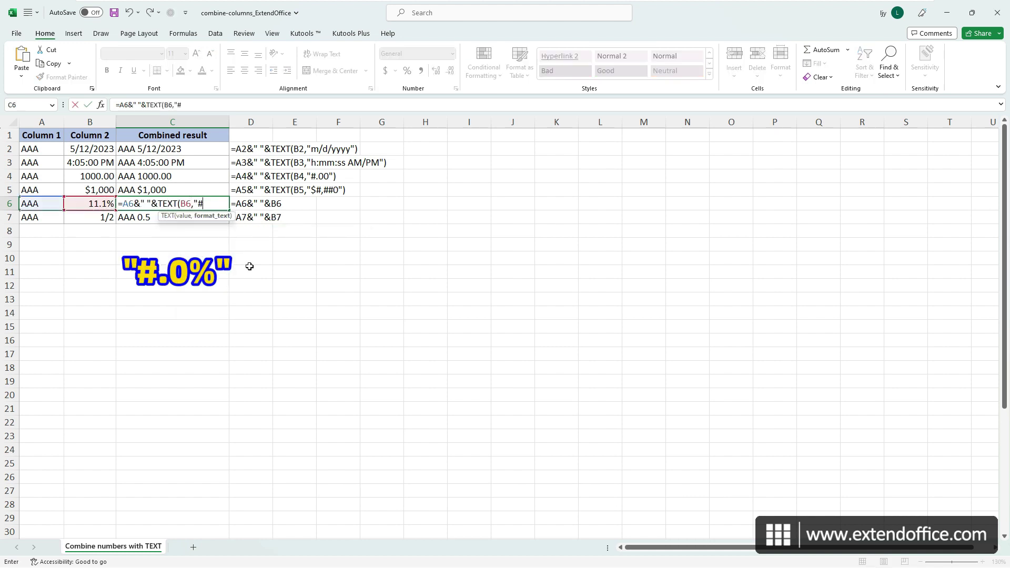
text(.0%"))
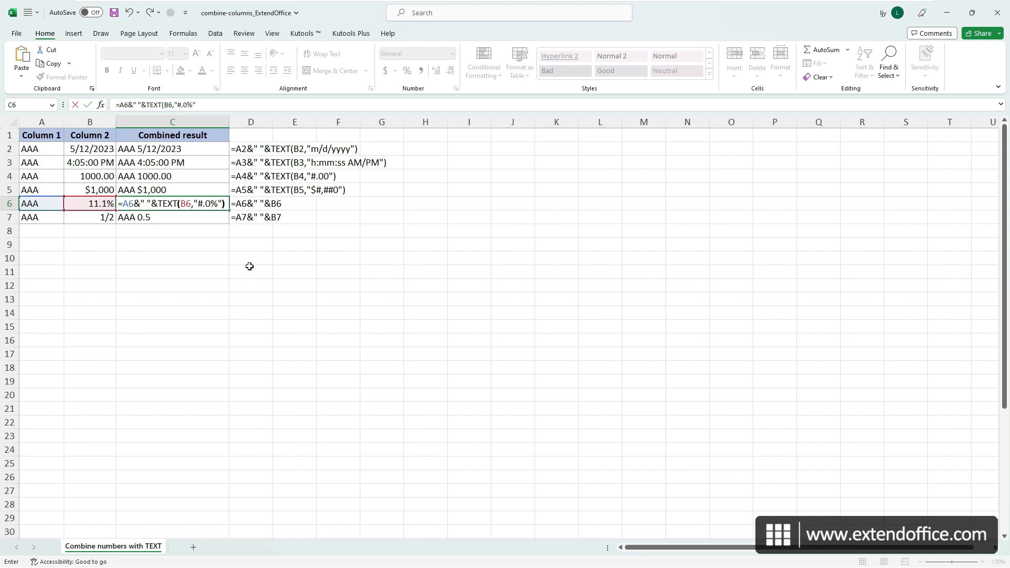
key(Return)
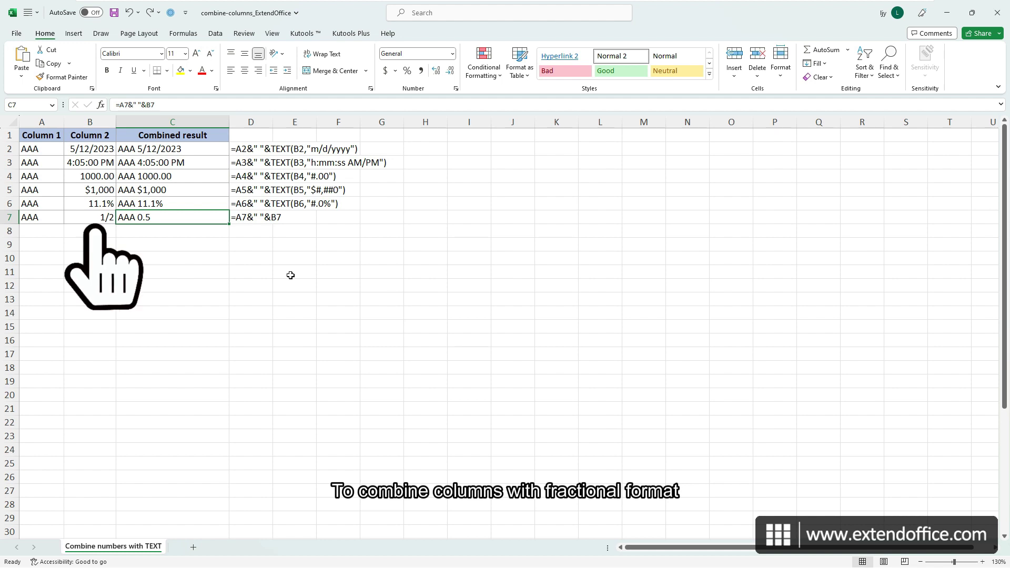
- Change the Combined result formula in C7 to =A7&" "&TEXT(B7,"#/#") to keep the fraction format
double_click(173, 217)
key(BackSpace)
key(BackSpace)
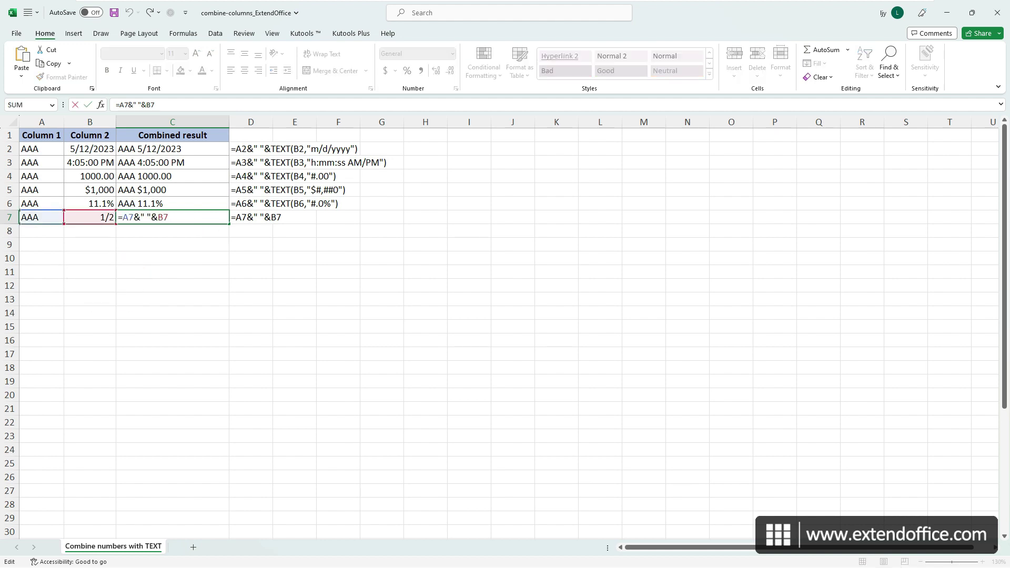
text(TEXT()
click(105, 217)
text(,"#/#"))
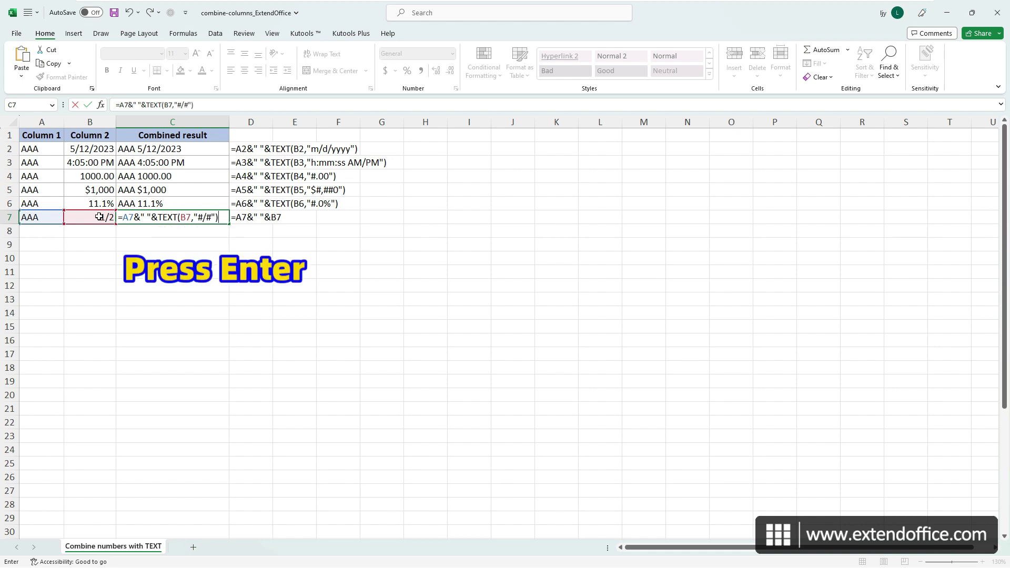
key(Return)
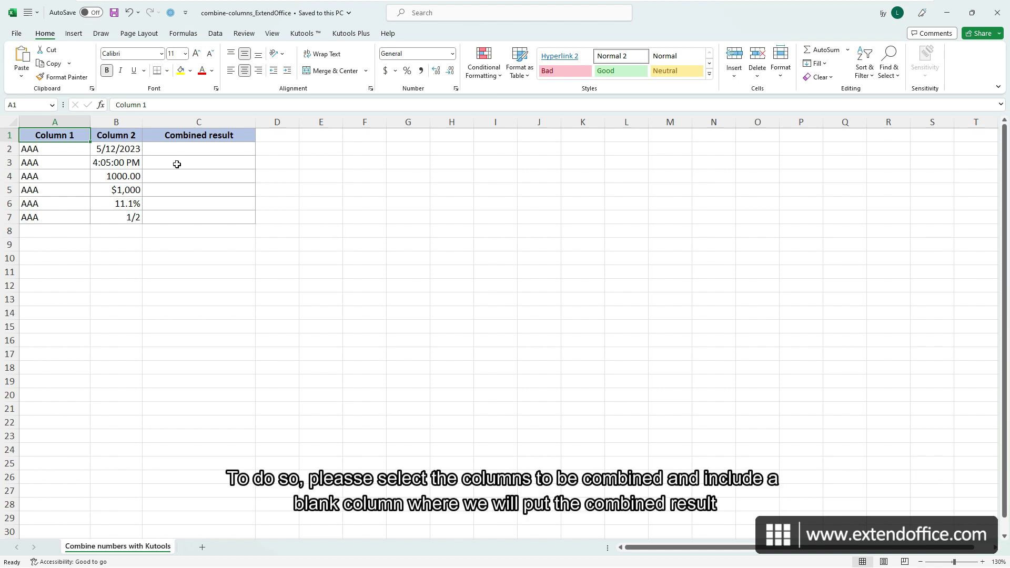
- Open the Kutools tool for combining rows, columns or cells without losing data on the range A2:C7
drag(43, 150, 237, 216)
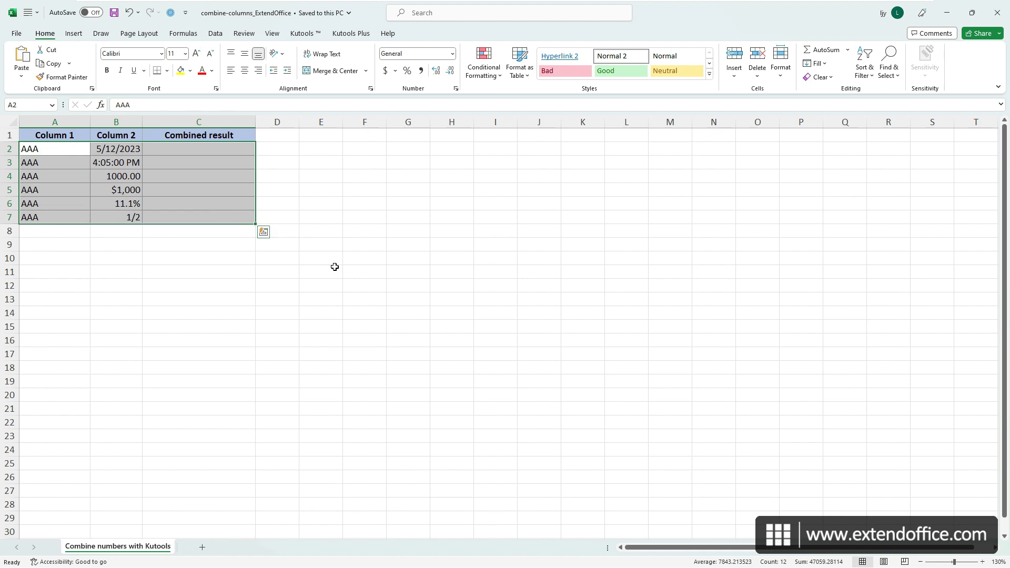
click(302, 33)
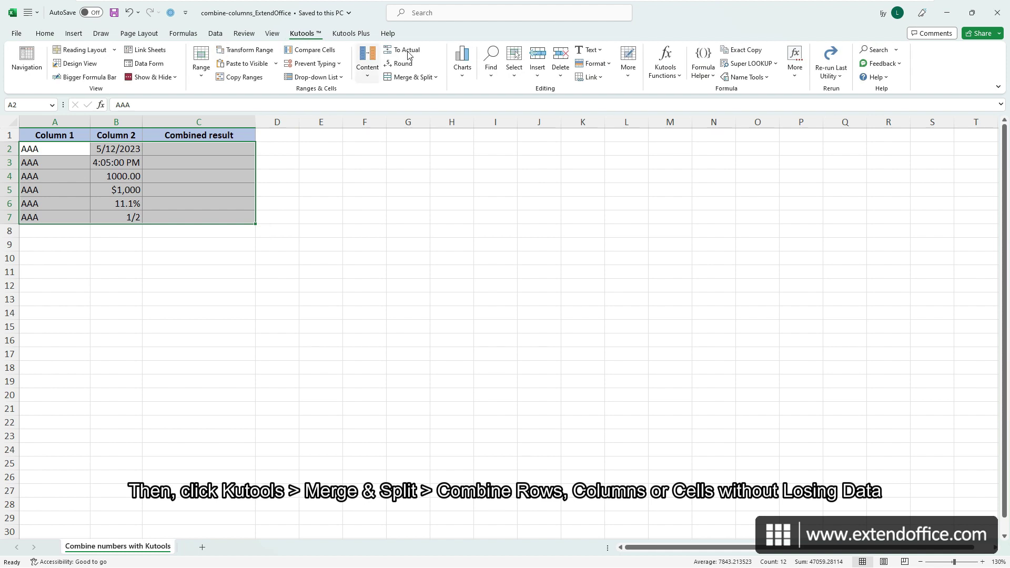
click(415, 77)
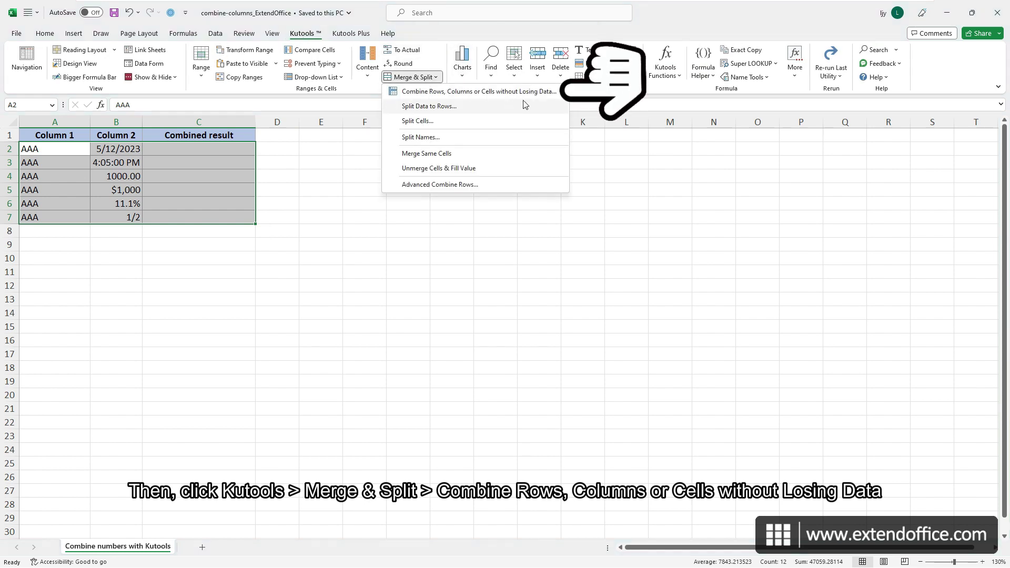
click(540, 94)
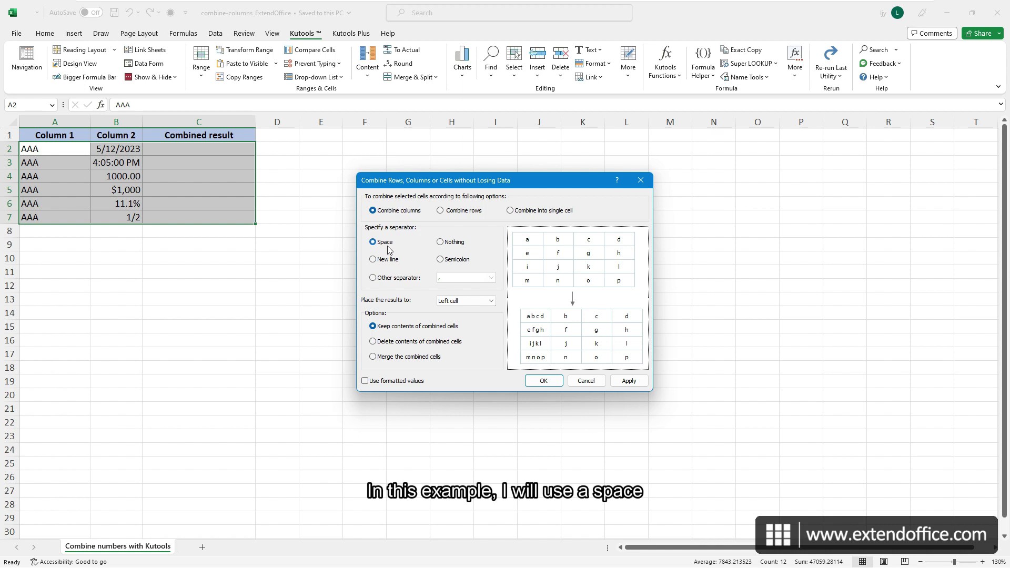
- Combine the columns with a space separator, placing results in the right cell, keeping the cell contents and using formatted values
click(473, 301)
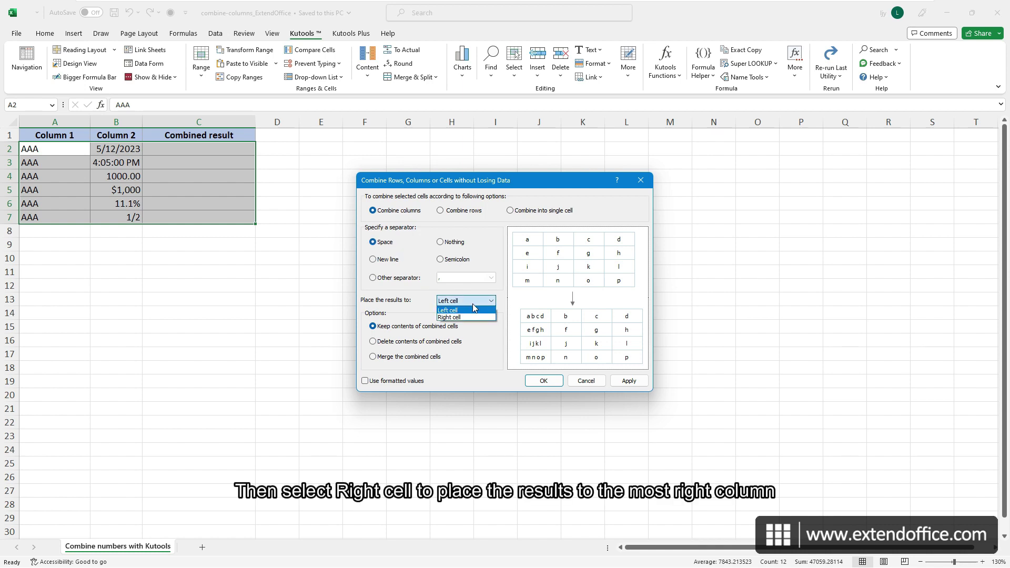
click(476, 318)
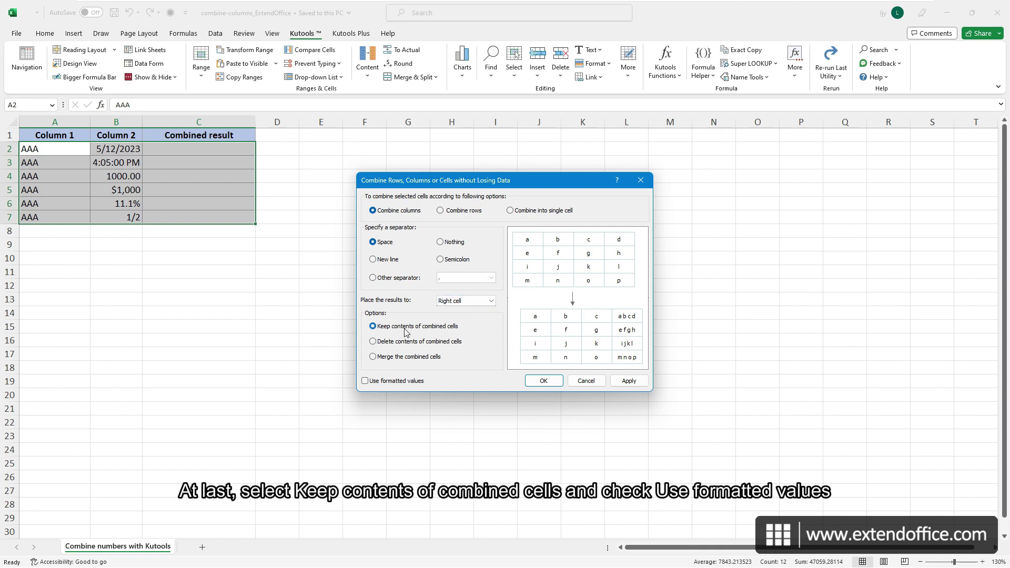
click(374, 383)
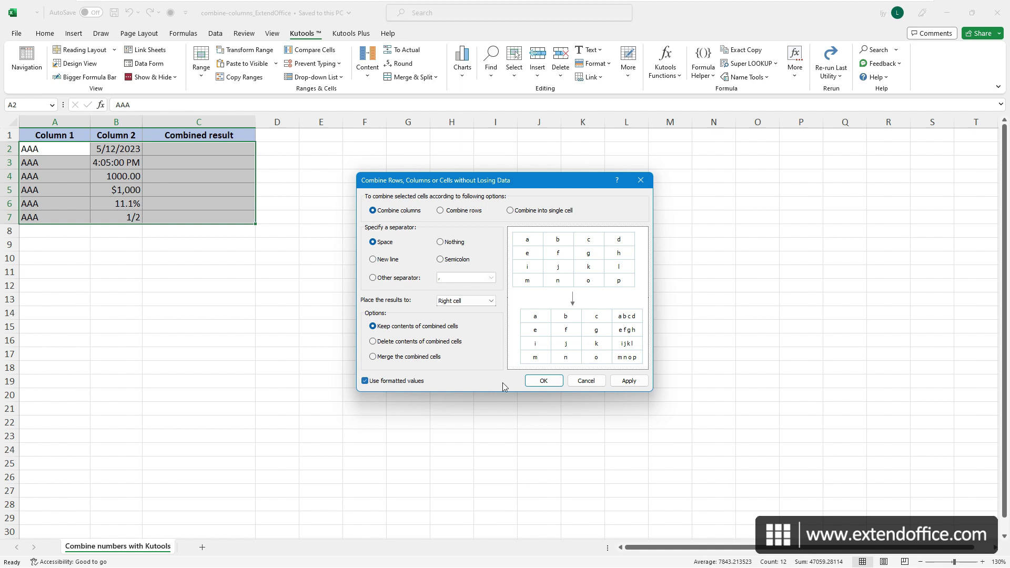
click(546, 381)
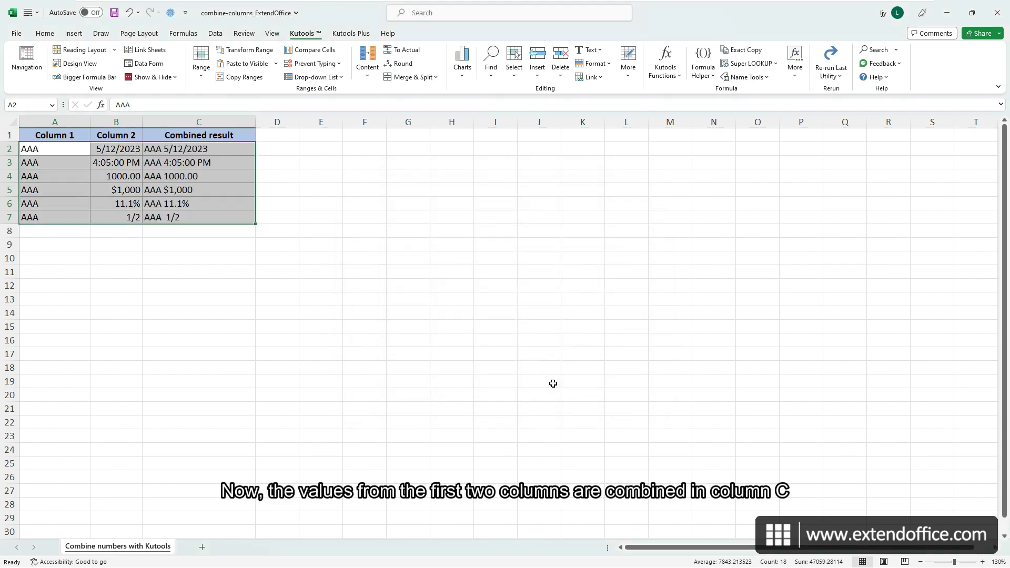
click(253, 283)
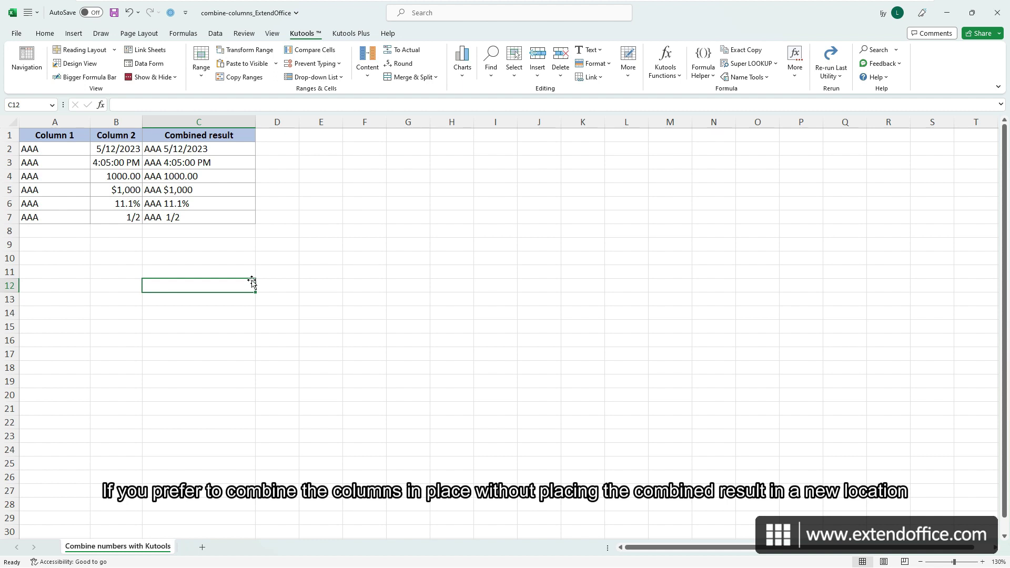
- Open the Kutools tool for combining rows, columns or cells without losing data on the range A2:B7
click(69, 149)
drag(69, 149, 129, 216)
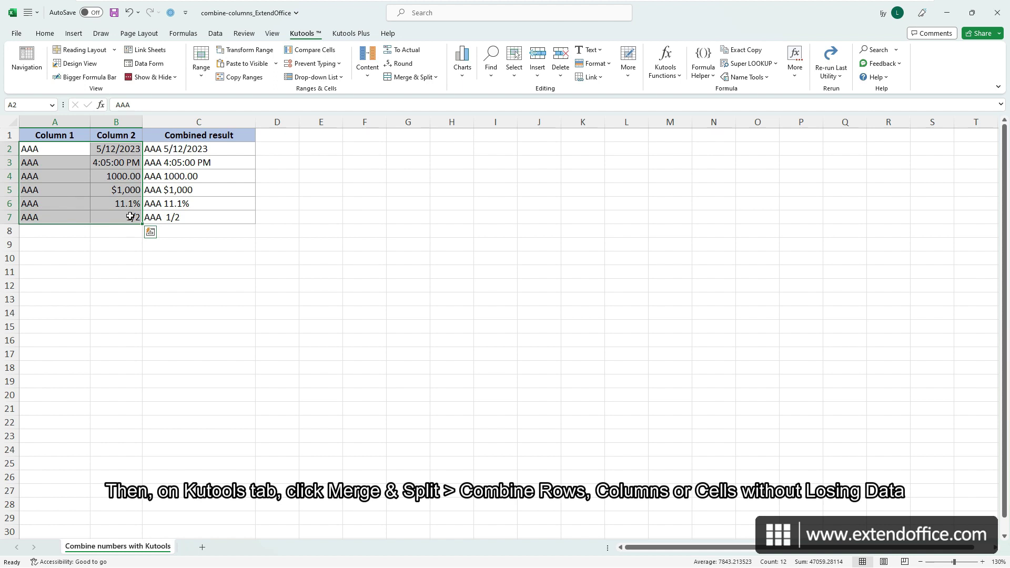
click(411, 77)
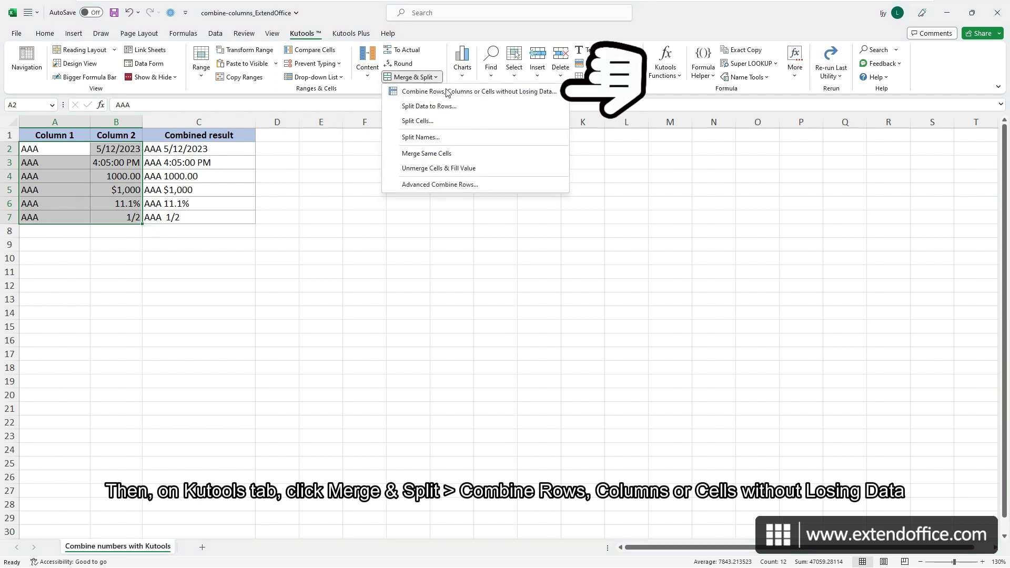
click(478, 93)
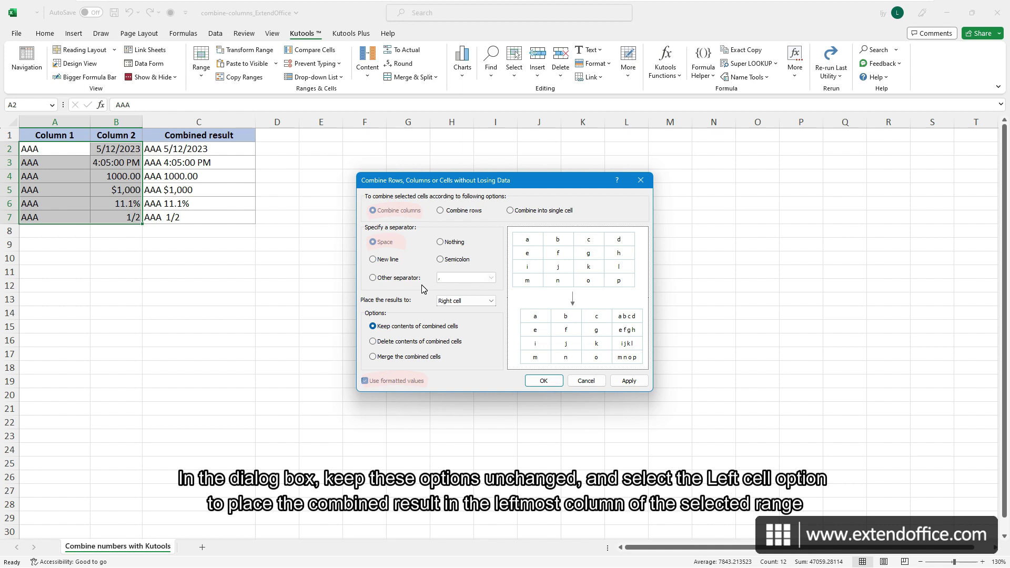
- Combine the two columns in place with a space, using formatted values, results in the left cell and contents of combined cells deleted
click(463, 300)
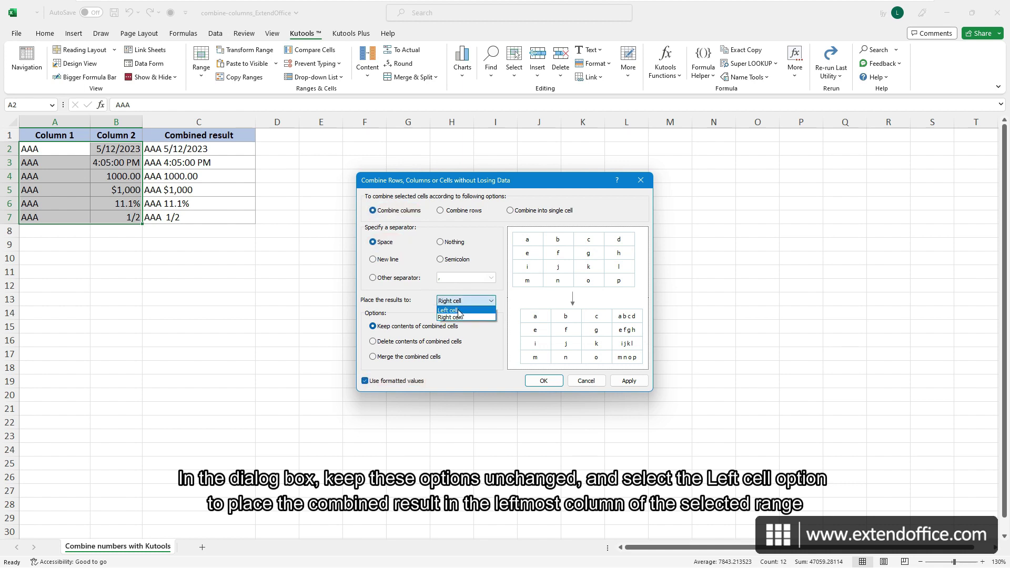
click(458, 311)
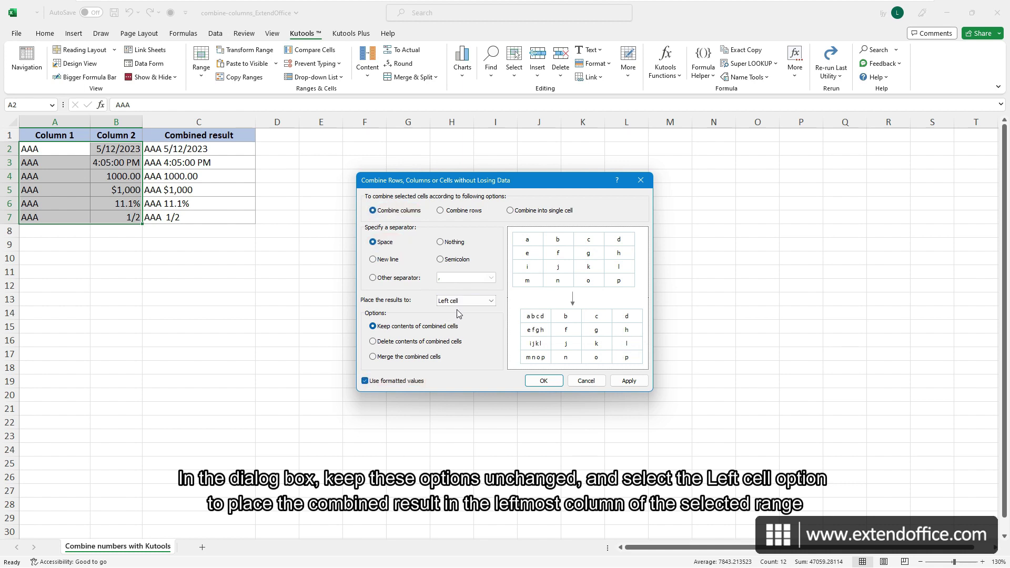
click(428, 341)
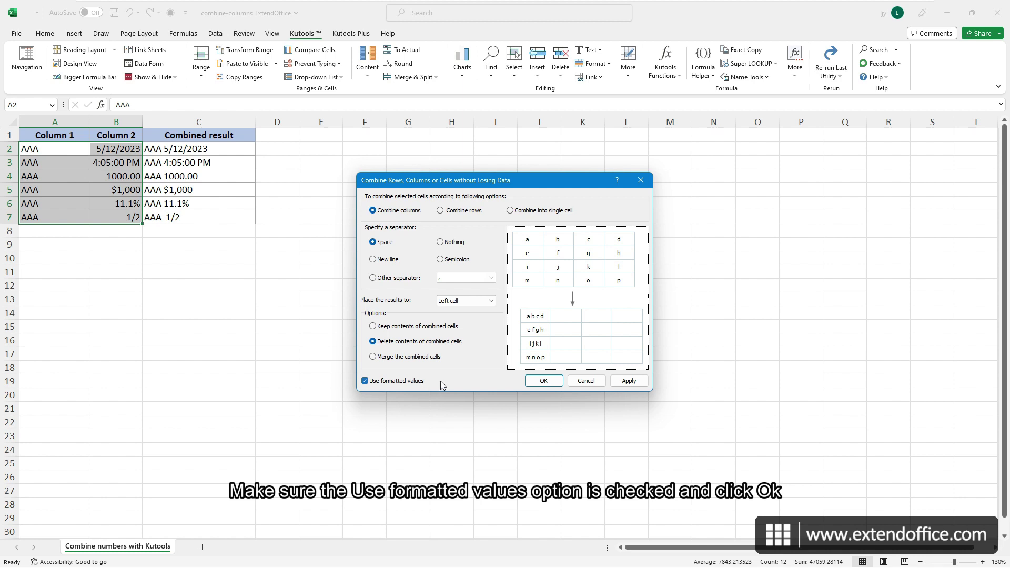
click(544, 381)
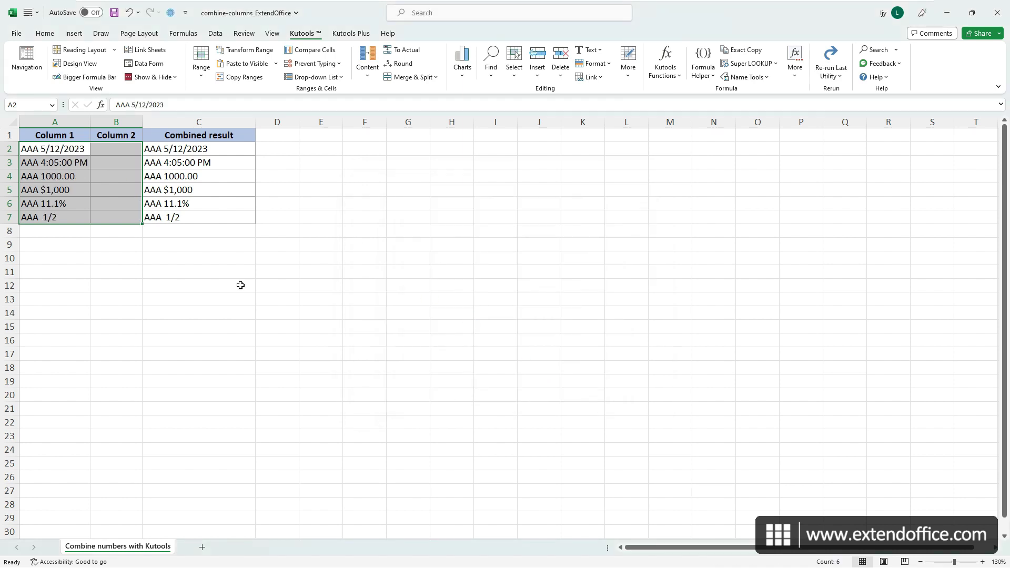
click(241, 285)
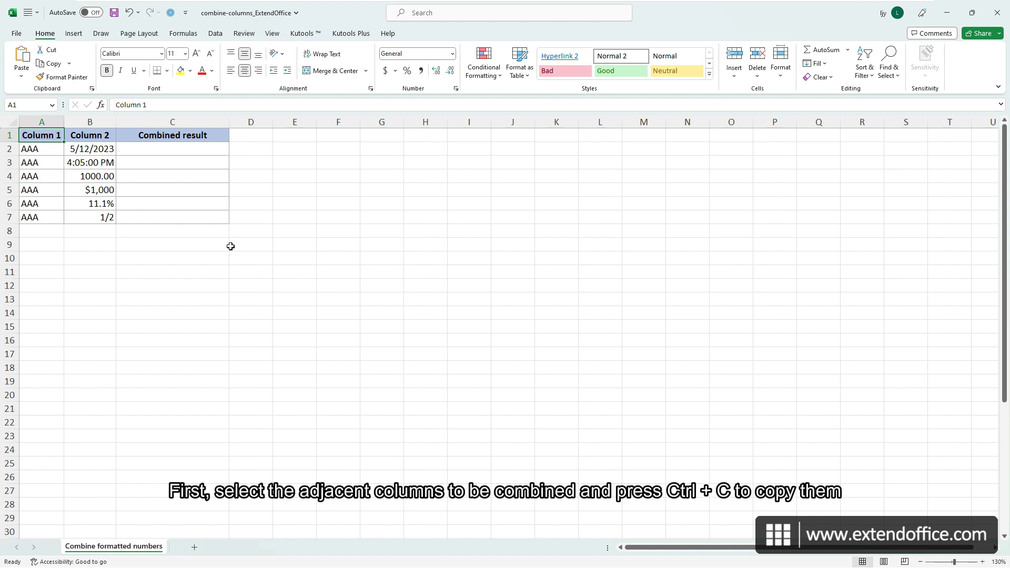
- Copy A2:B7 from the Combine formatted numbers sheet and paste it into a new Notepad document
drag(52, 150, 100, 216)
key(ctrl+c)
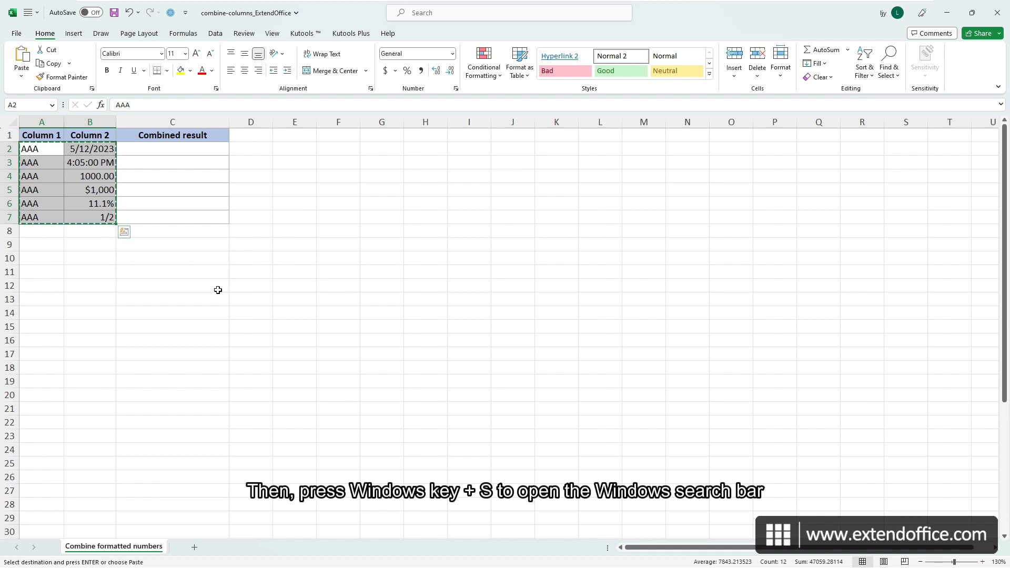
key(super+s)
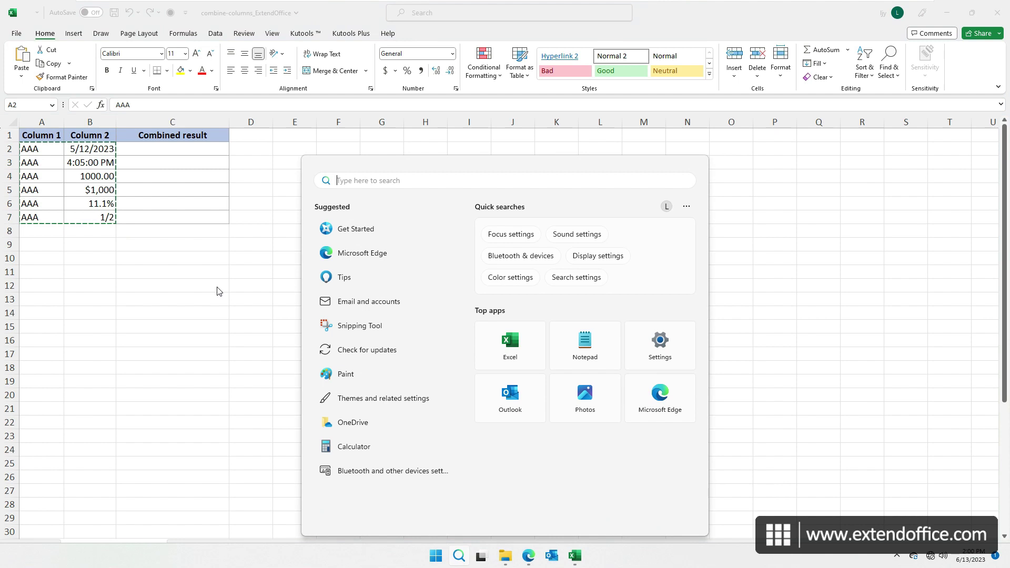
text(notepad)
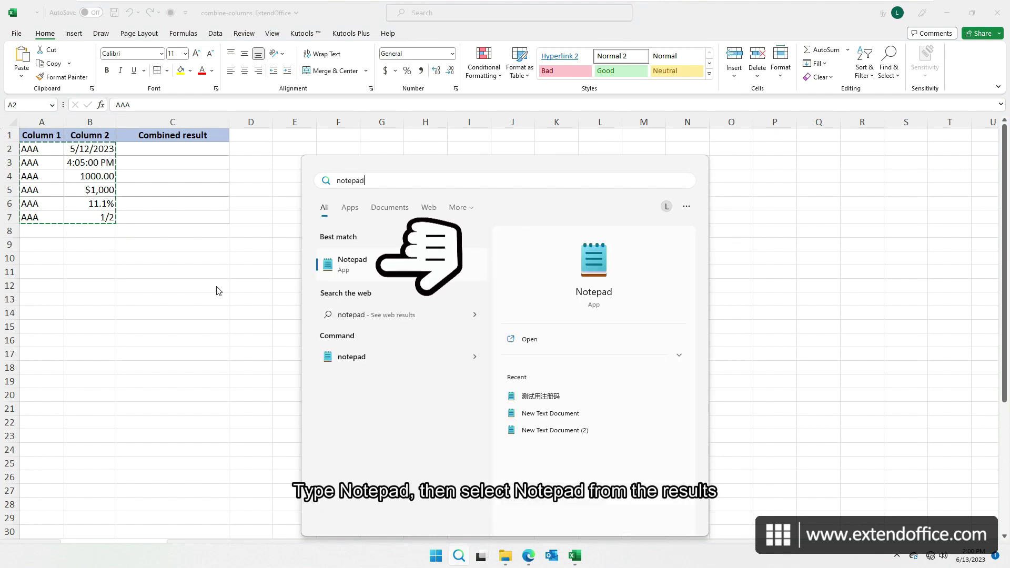
click(363, 264)
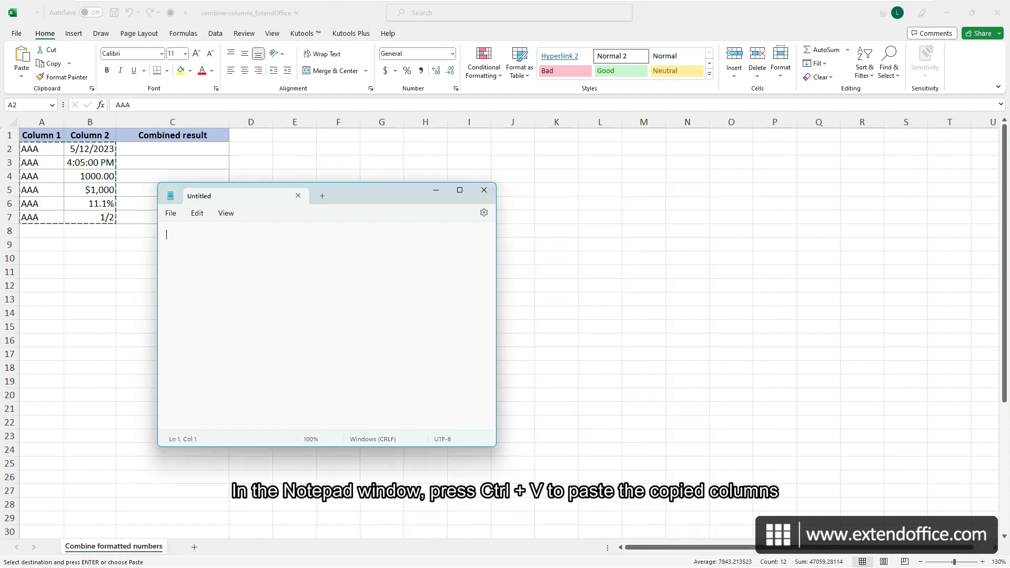
key(ctrl+v)
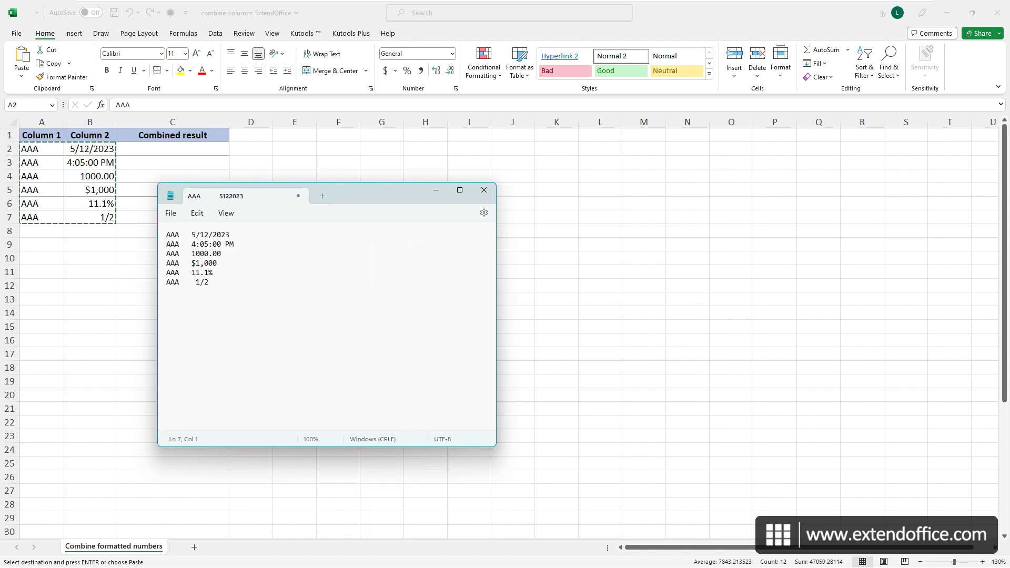
- Replace all the tab separators between the pasted column values with a single space, using the separator copied from the first line
drag(179, 235, 190, 235)
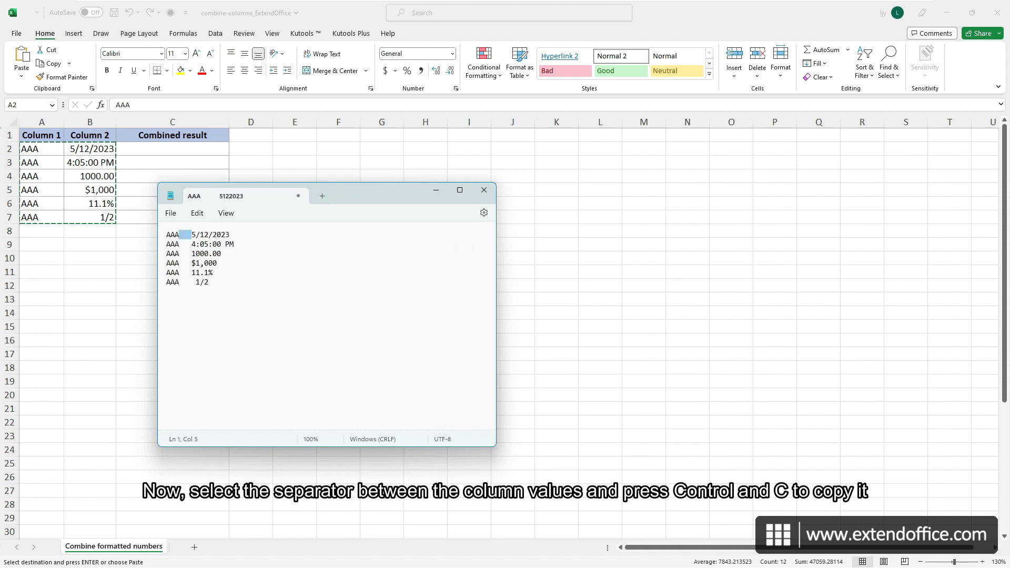
key(ctrl+c)
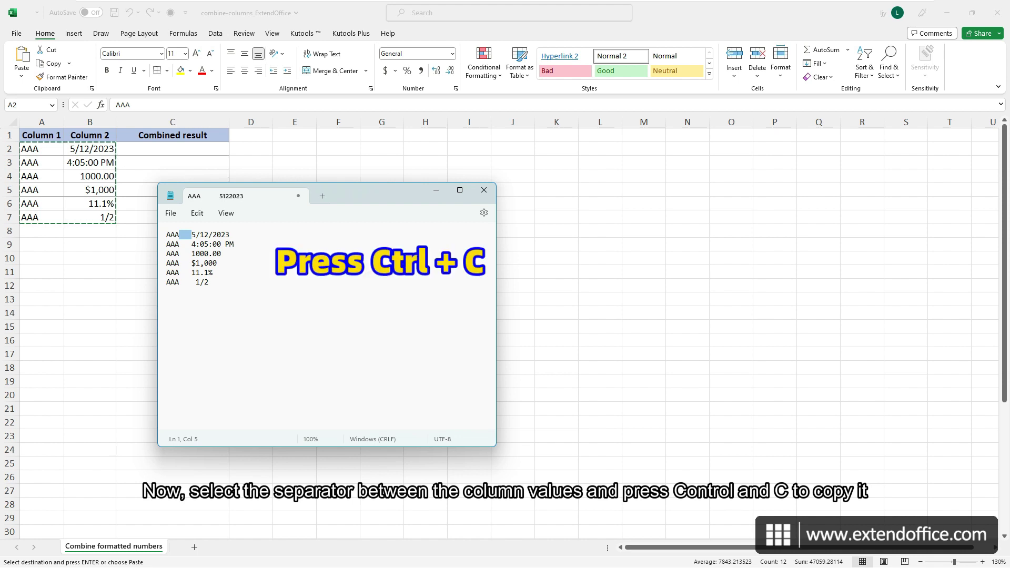
click(230, 234)
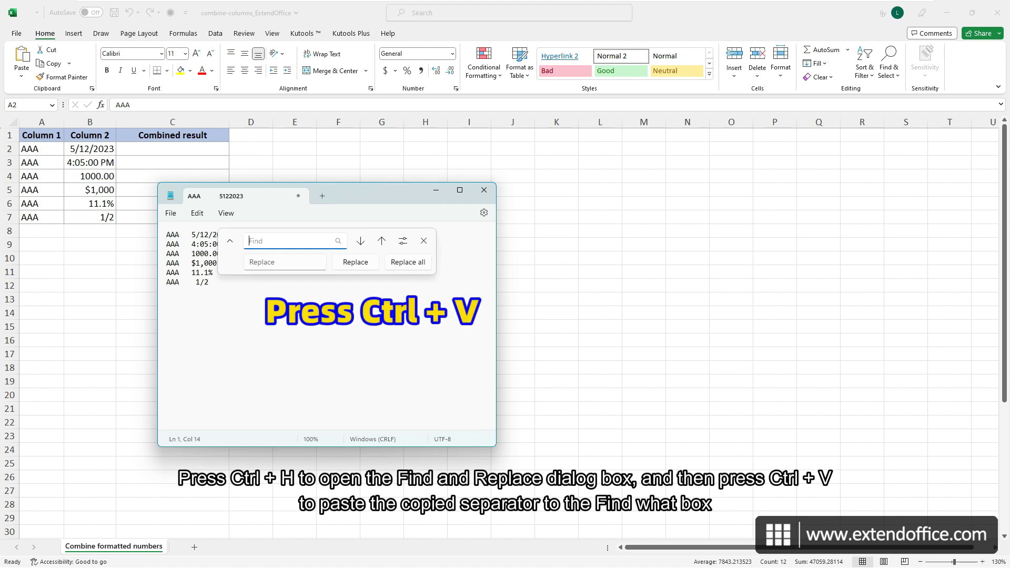
key(ctrl+v)
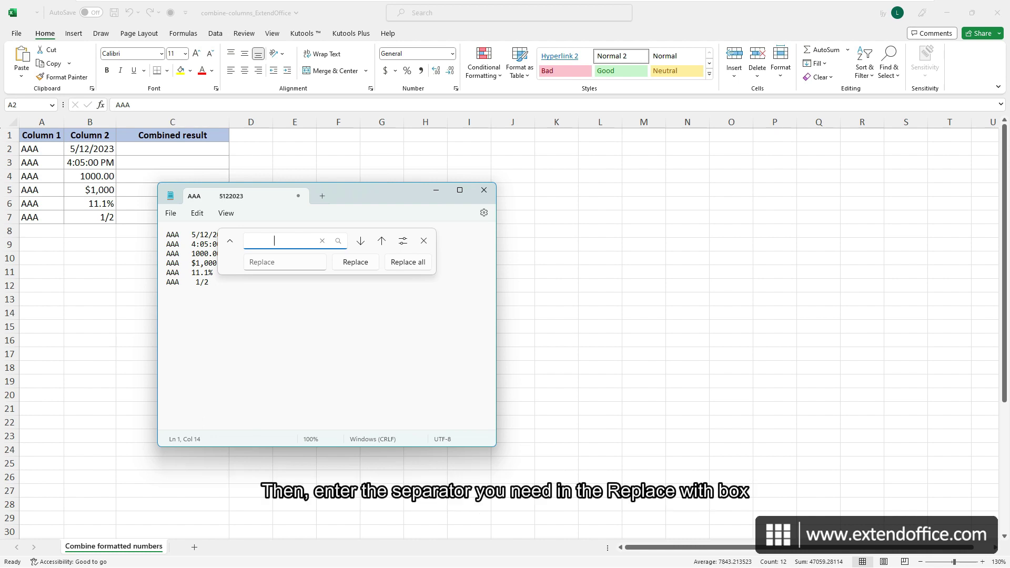
click(299, 265)
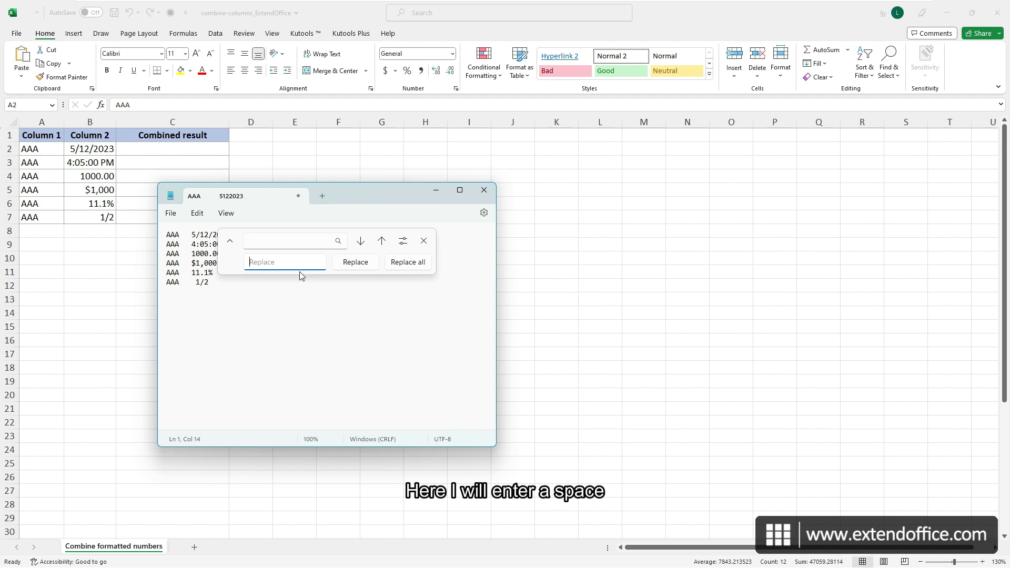
click(410, 264)
click(424, 241)
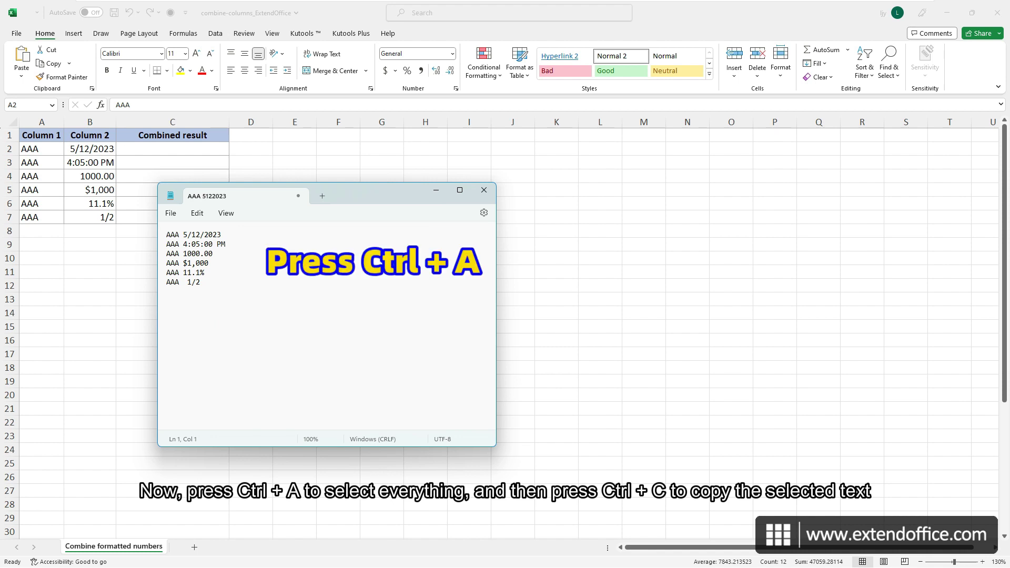
- Copy all the Notepad text and paste it into the Combined result column in Excel, starting at C2
key(ctrl+a)
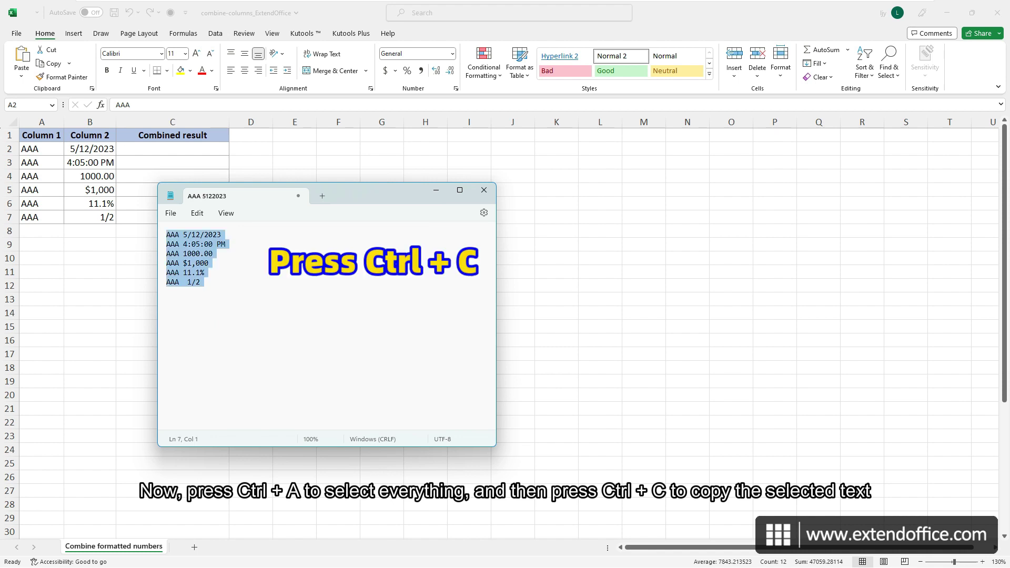
key(ctrl+c)
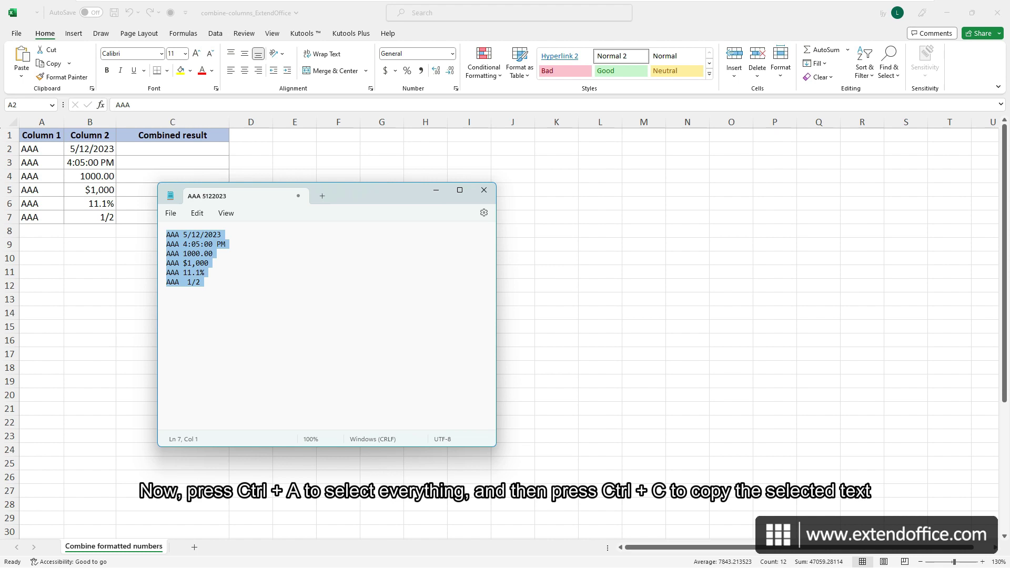
click(178, 149)
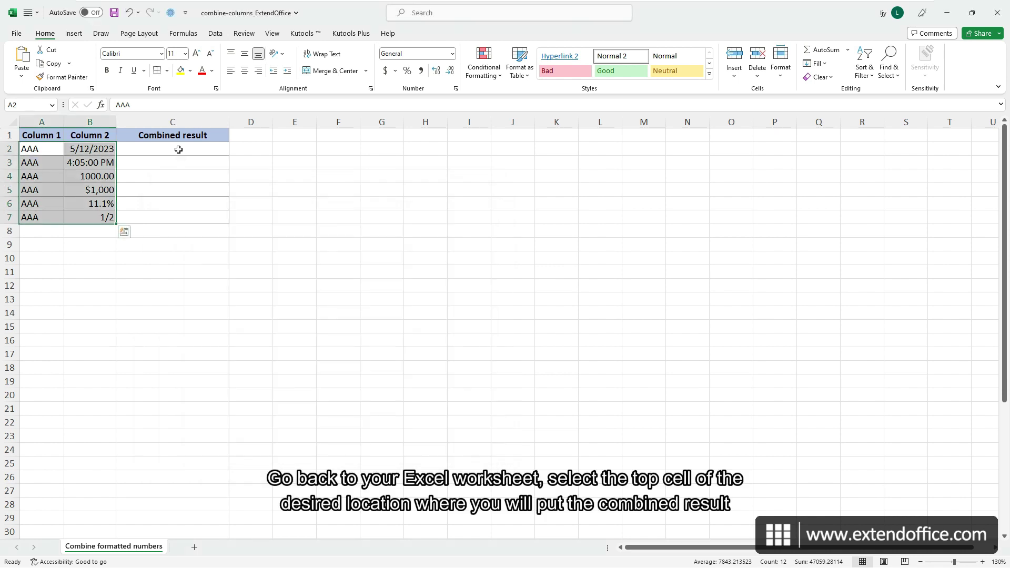
click(178, 150)
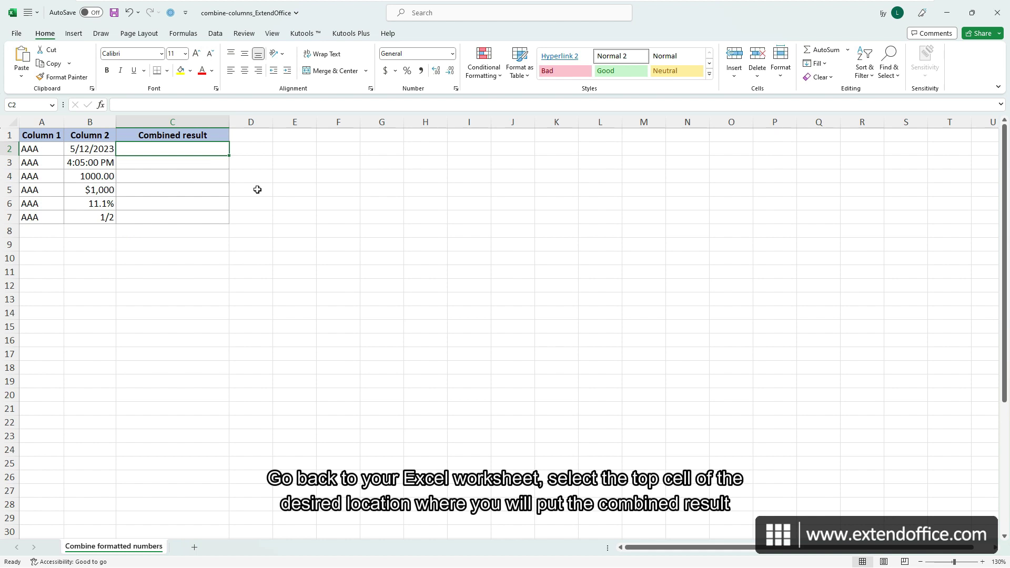
key(ctrl+v)
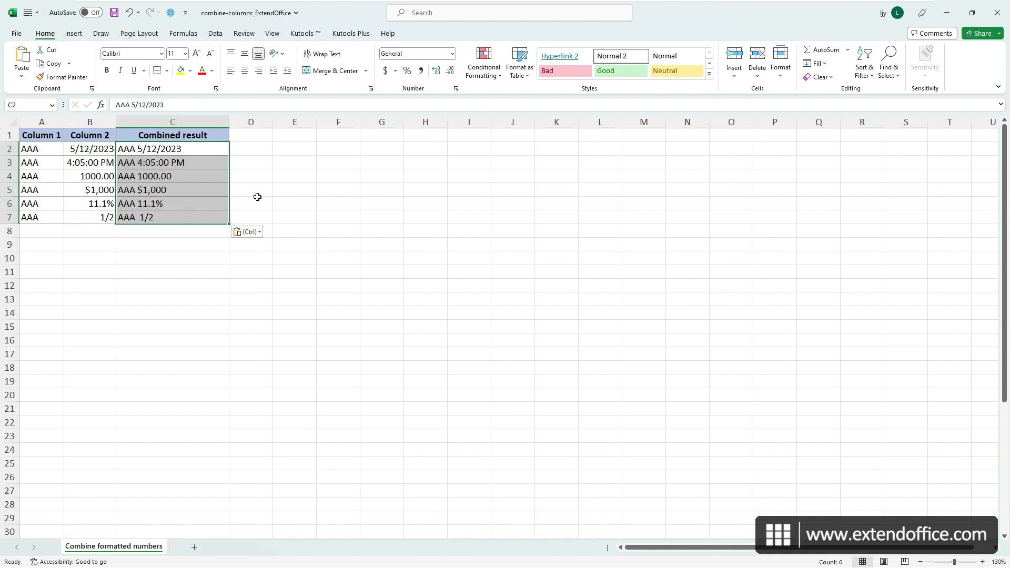
click(262, 219)
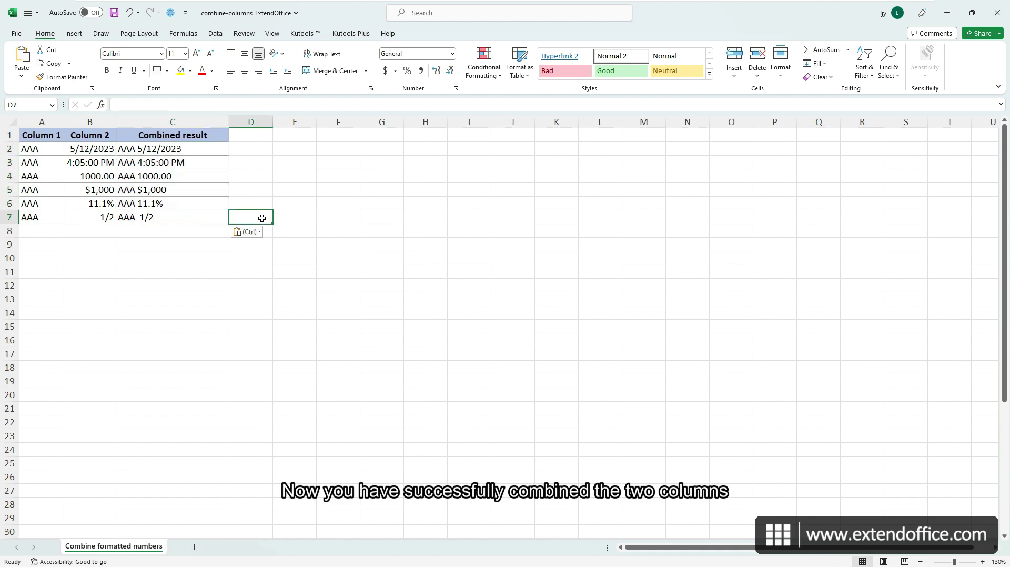